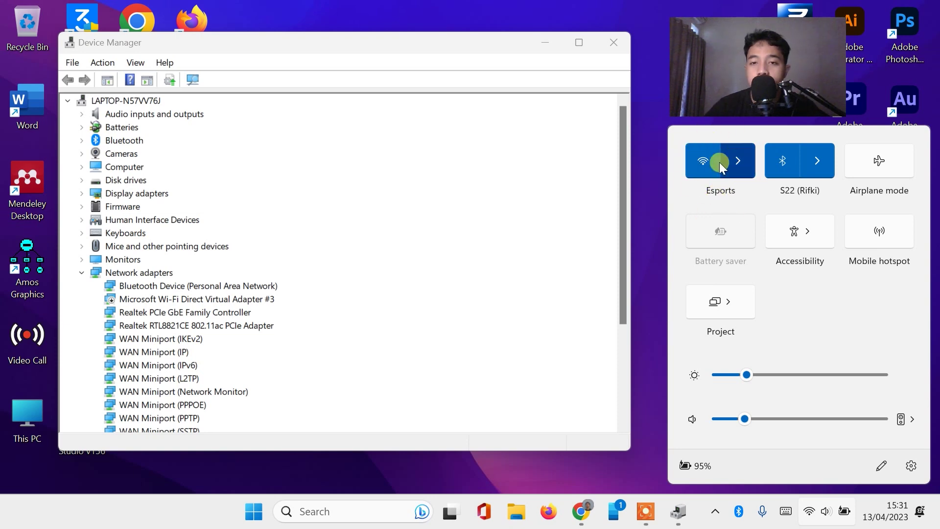
- Expand the Keyboards category in Device Manager and look through its HID Keyboard Device and Standard PS/2 Keyboard entries
left_click(590, 203)
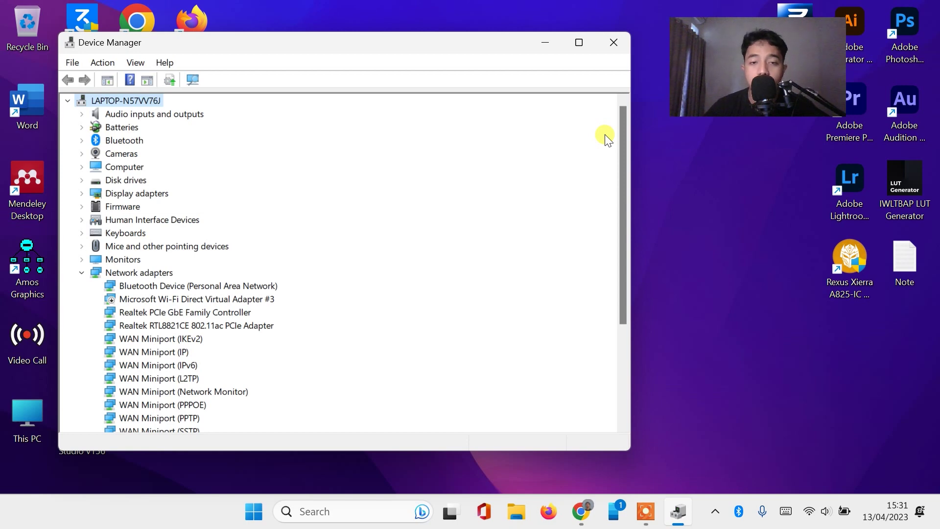
left_click(82, 233)
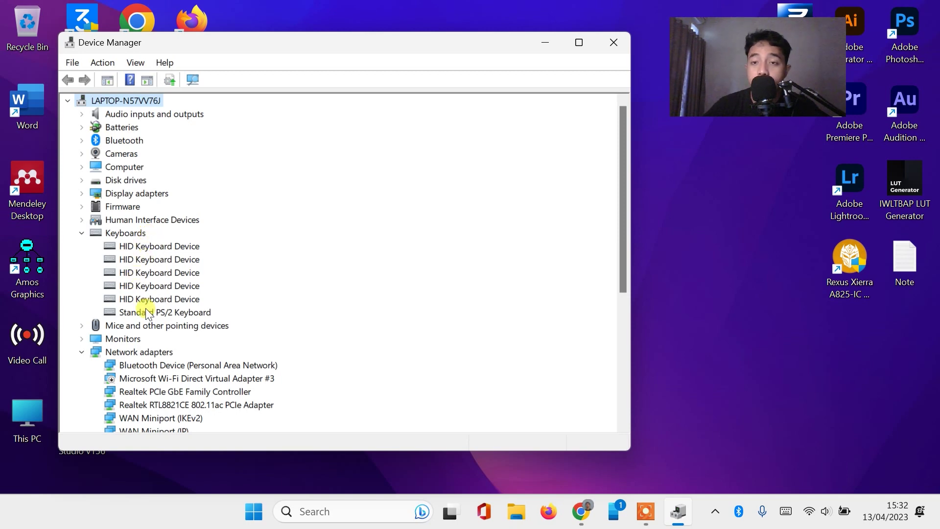
left_click(154, 247)
left_click(157, 261)
left_click(160, 287)
left_click(162, 312)
left_click(178, 246)
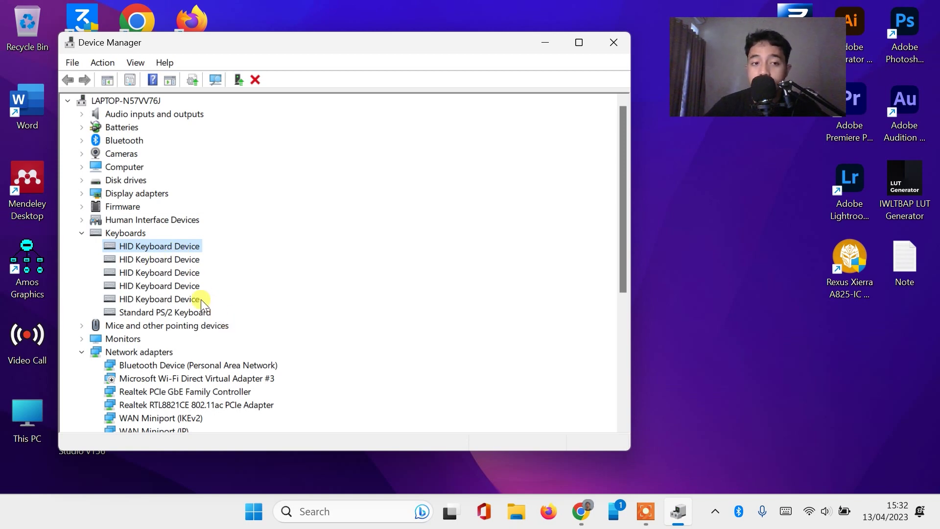
left_click(203, 314)
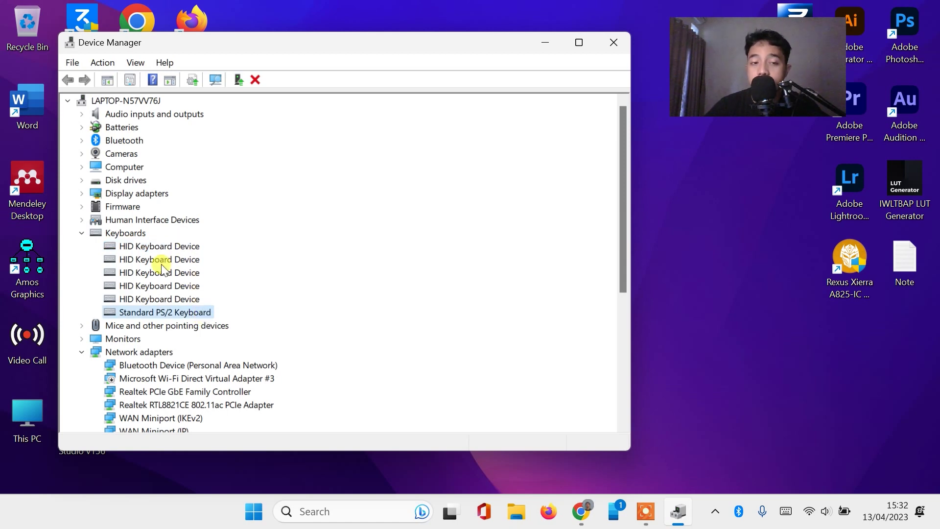
left_click(167, 297)
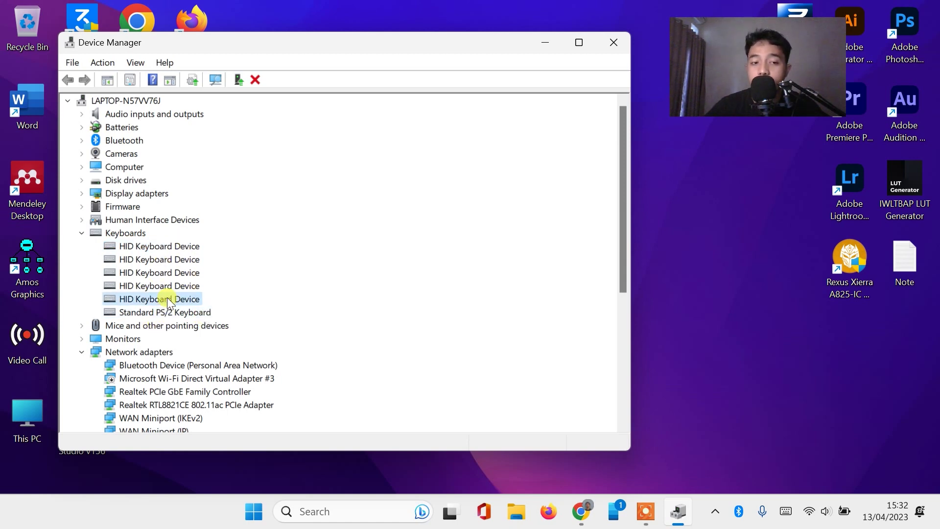
left_click(169, 243)
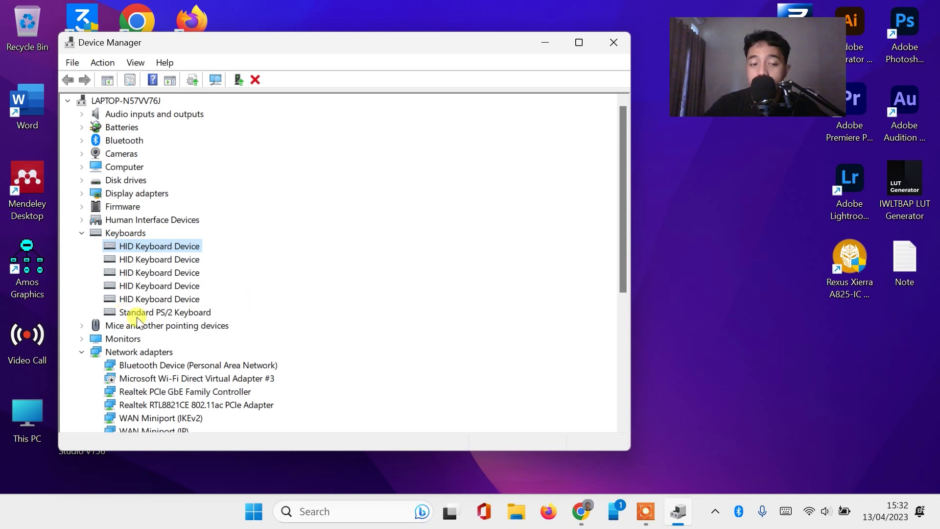
- Run an automatic driver search for the Standard PS/2 Keyboard, then close the update wizard
left_click(186, 314)
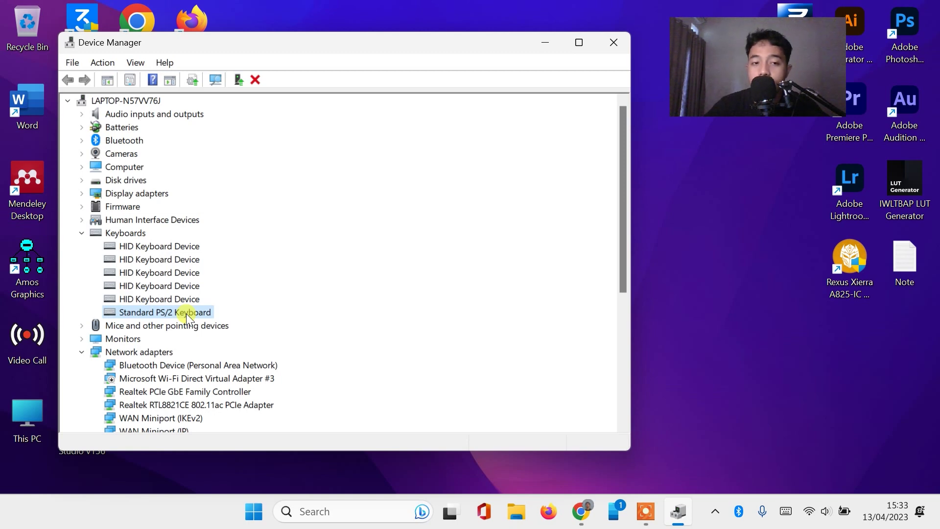
right_click(186, 313)
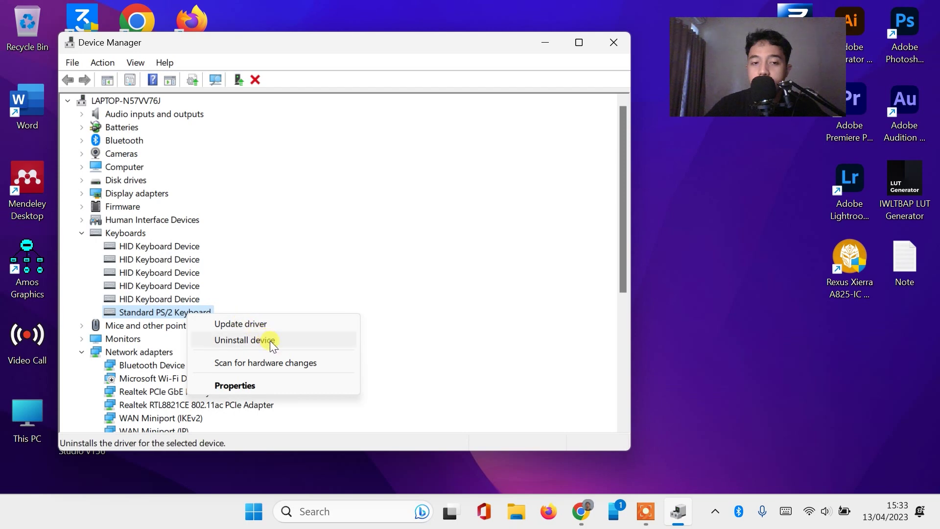
left_click(288, 325)
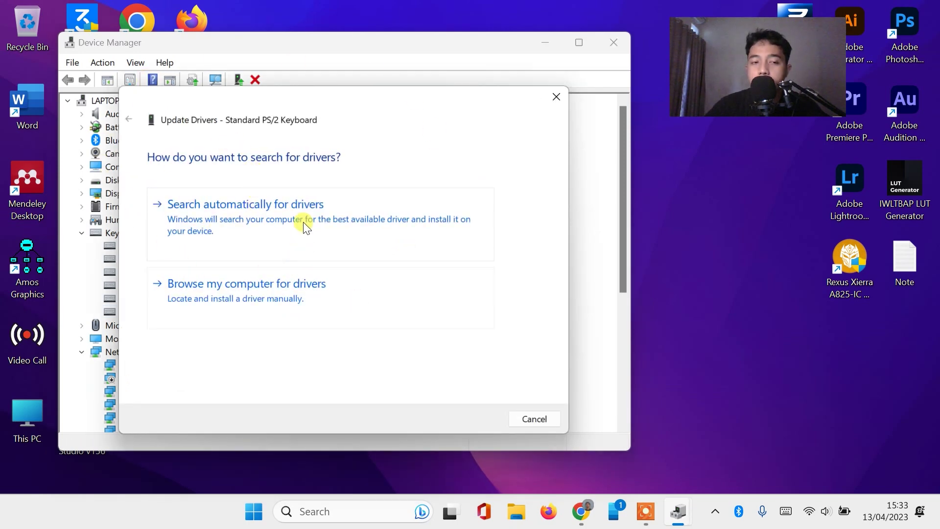
left_click(255, 229)
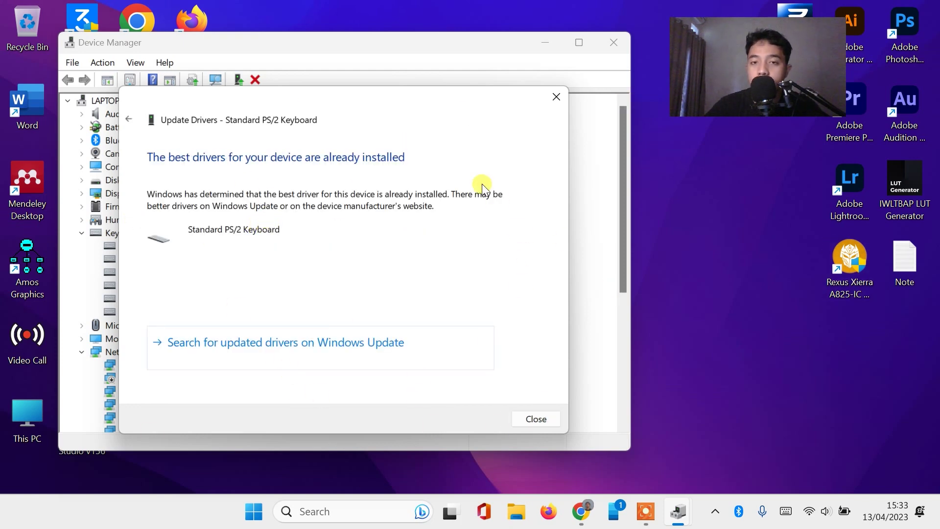
left_click(554, 95)
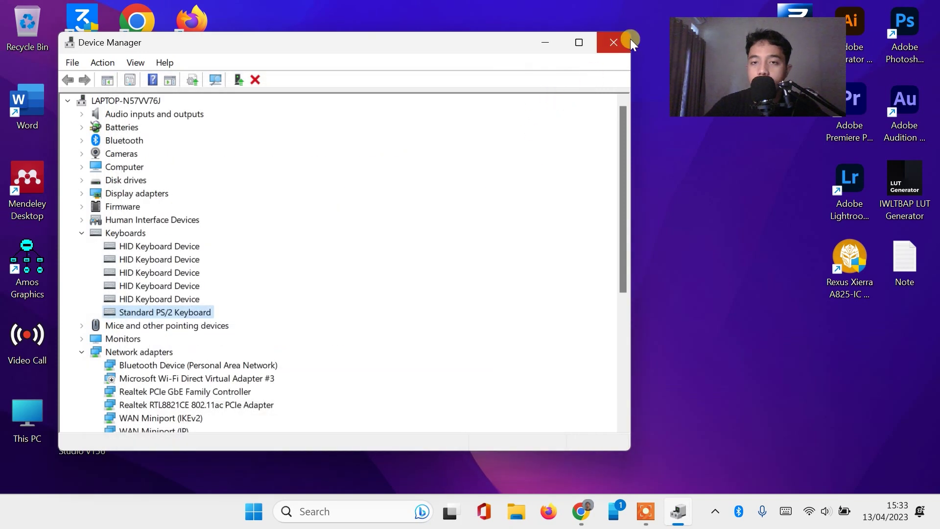
- Close Device Manager and bring up the computer's power options
left_click(617, 42)
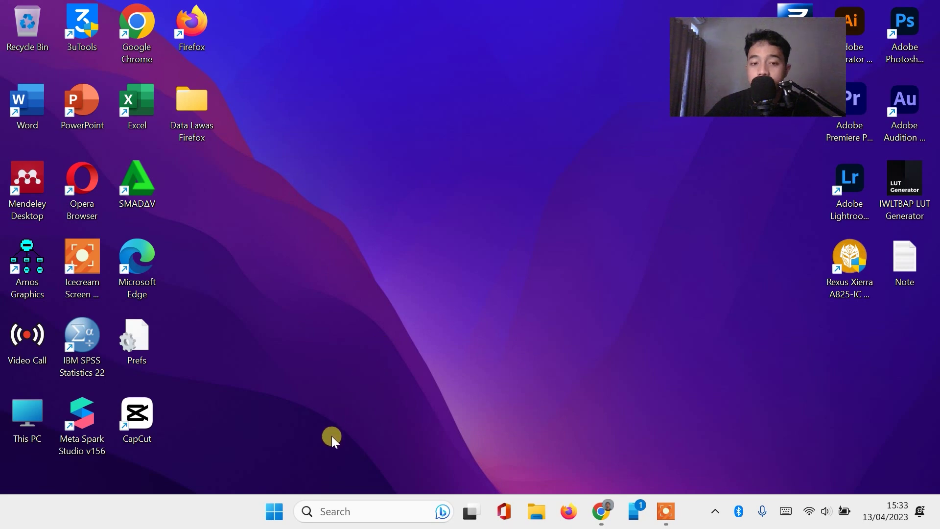
left_click(274, 512)
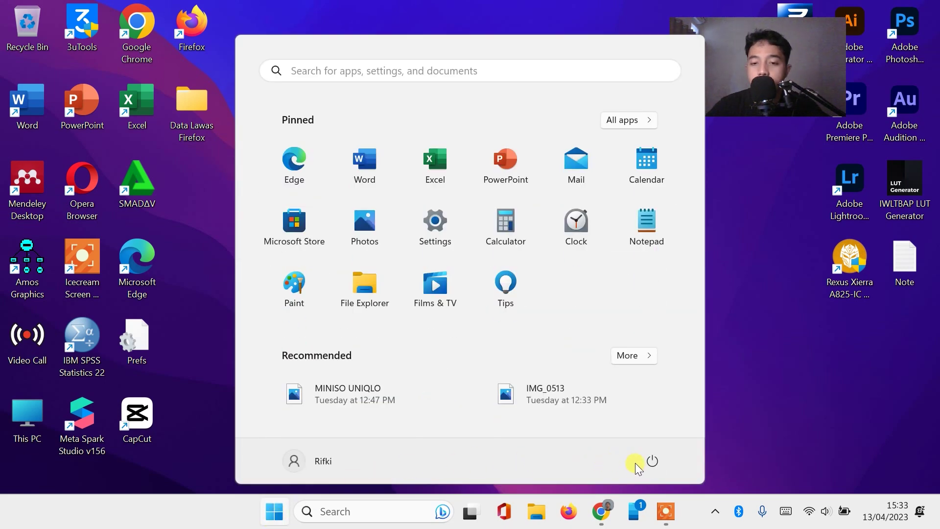
left_click(652, 461)
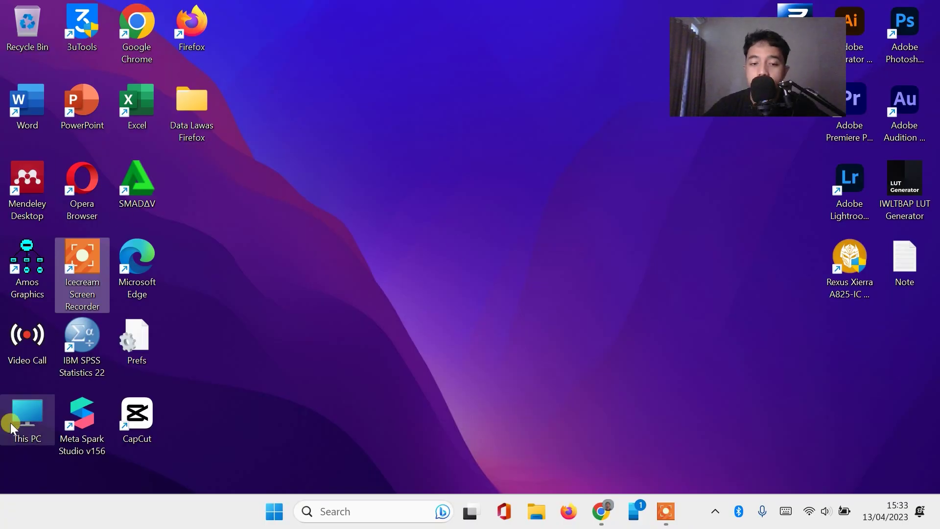
- Test the keyboard by entering "wwwww" in the Windows search, erase characters again and dismiss the search
left_click(339, 509)
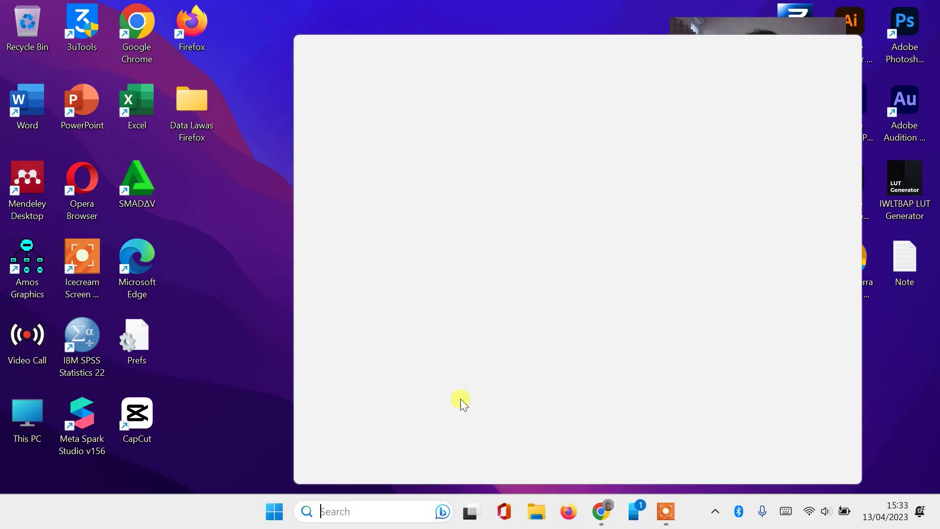
type("w")
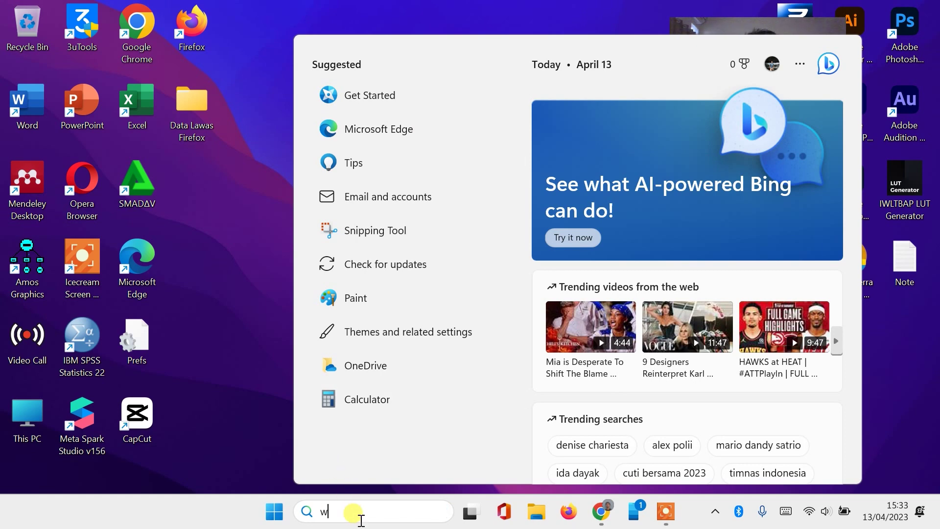
type("wwww")
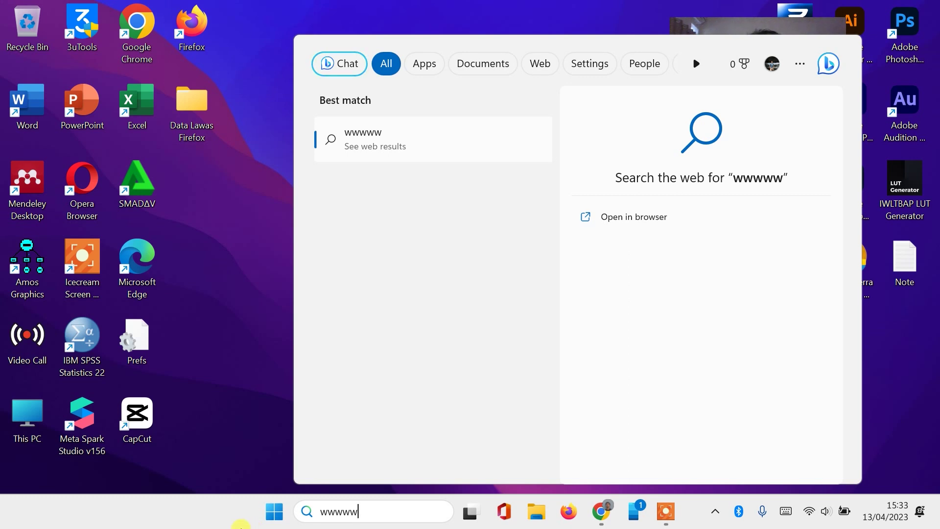
key("BackSpace")
key("BackSpace")
key("BackSpace")
key("BackSpace")
key("BackSpace")
key("BackSpace")
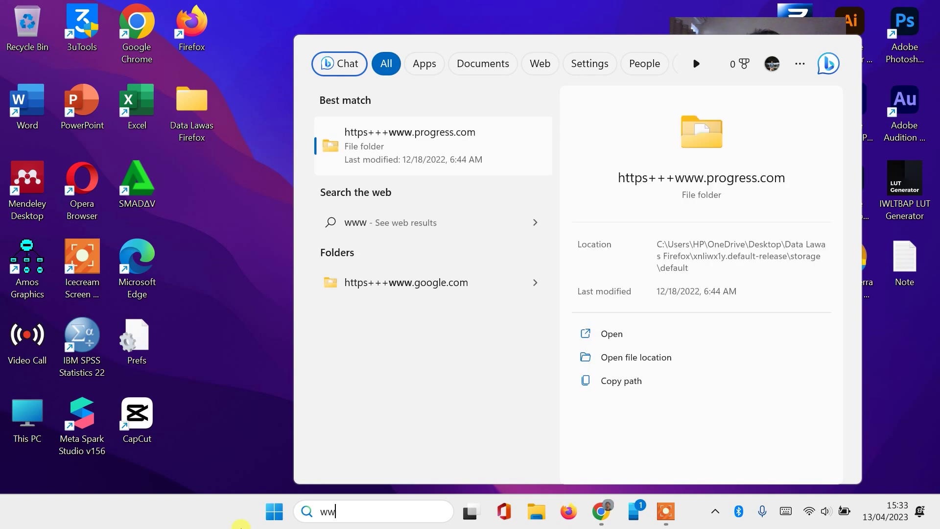
left_click(83, 274)
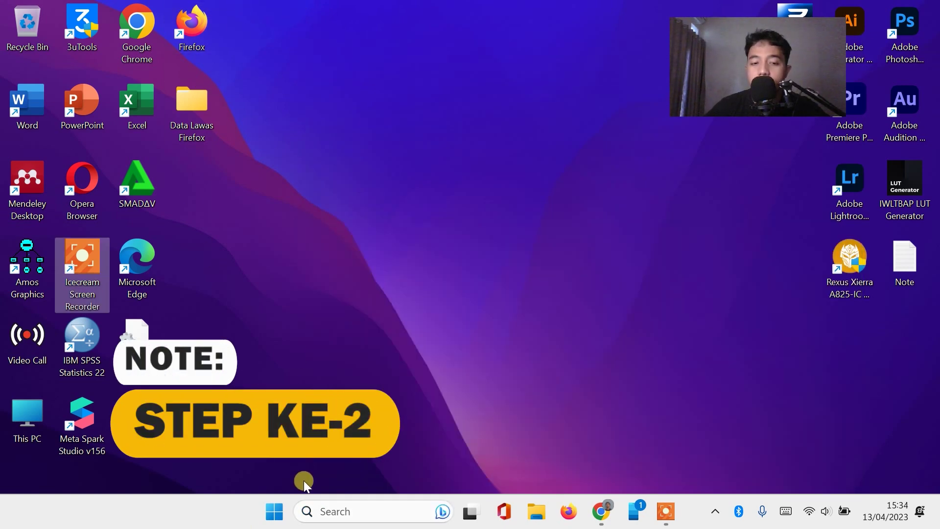
- Reopen Device Manager and expand the Keyboards category
right_click(277, 518)
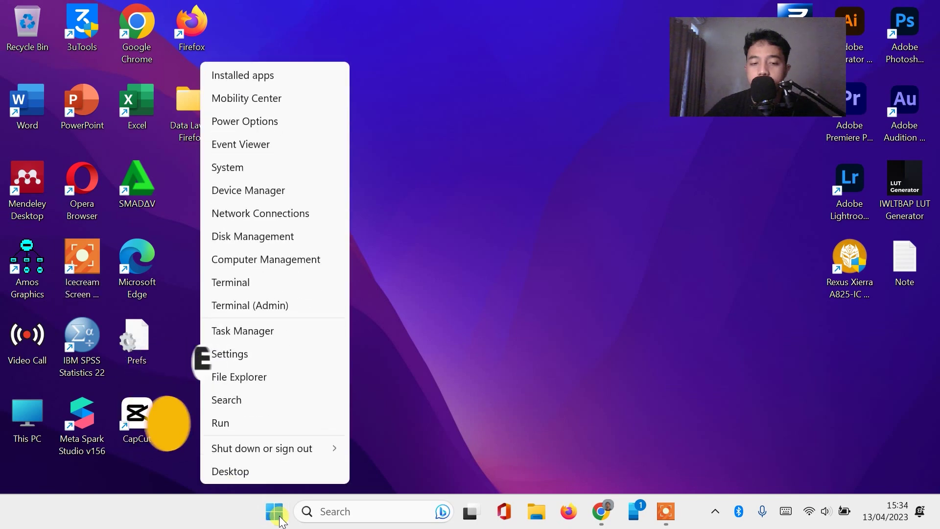
left_click(283, 189)
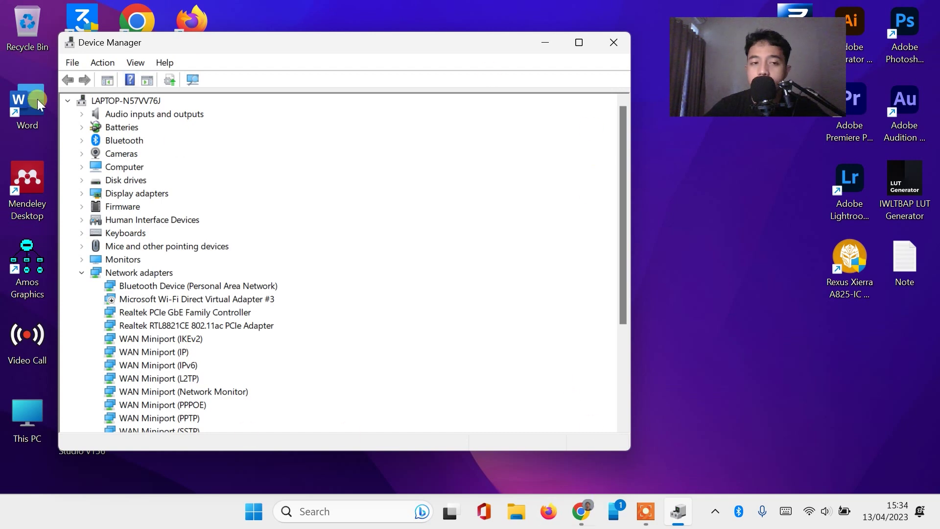
left_click(82, 235)
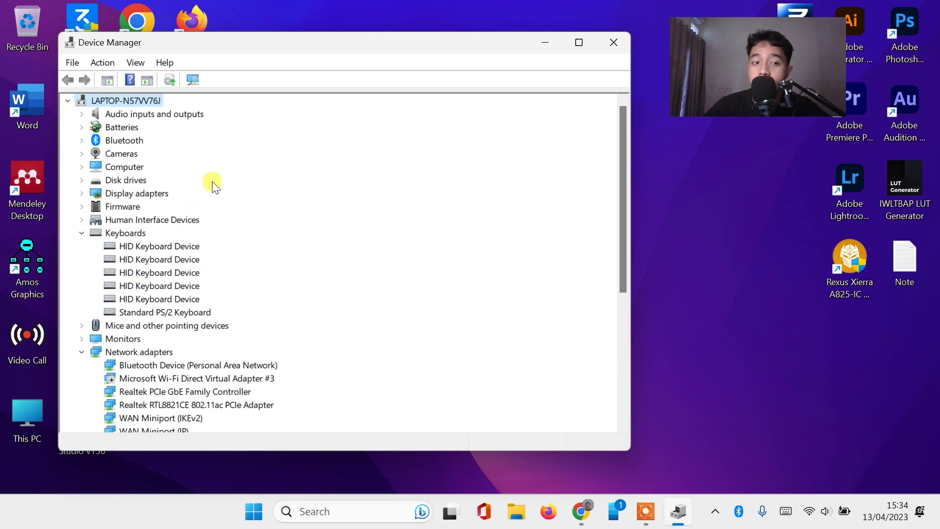
- Update the Standard PS/2 Keyboard driver manually, picking the Standard PS/2 Keyboard model from the list of available drivers on the computer
right_click(202, 314)
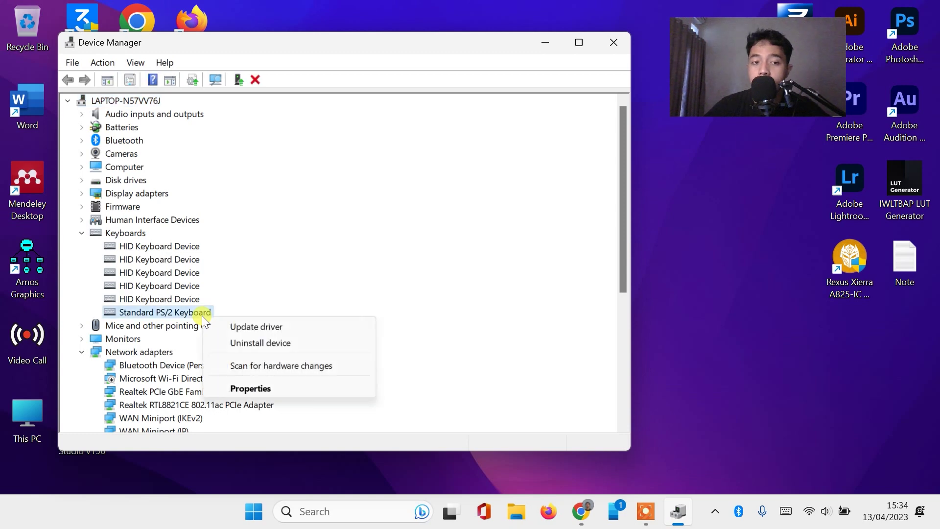
left_click(258, 333)
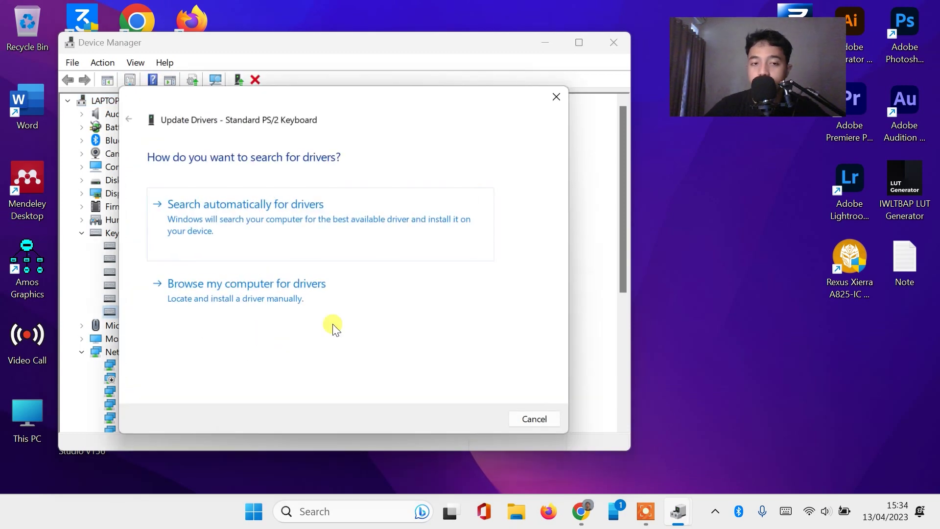
left_click(278, 298)
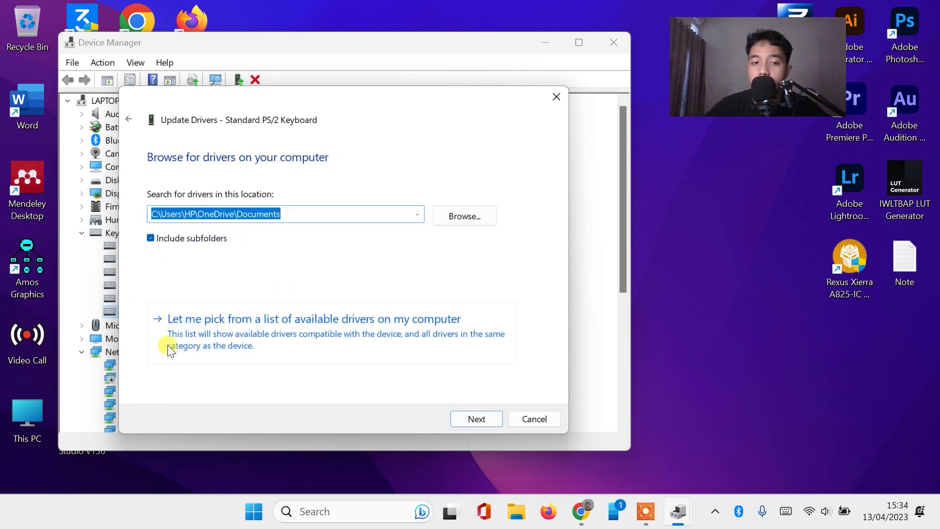
left_click(229, 328)
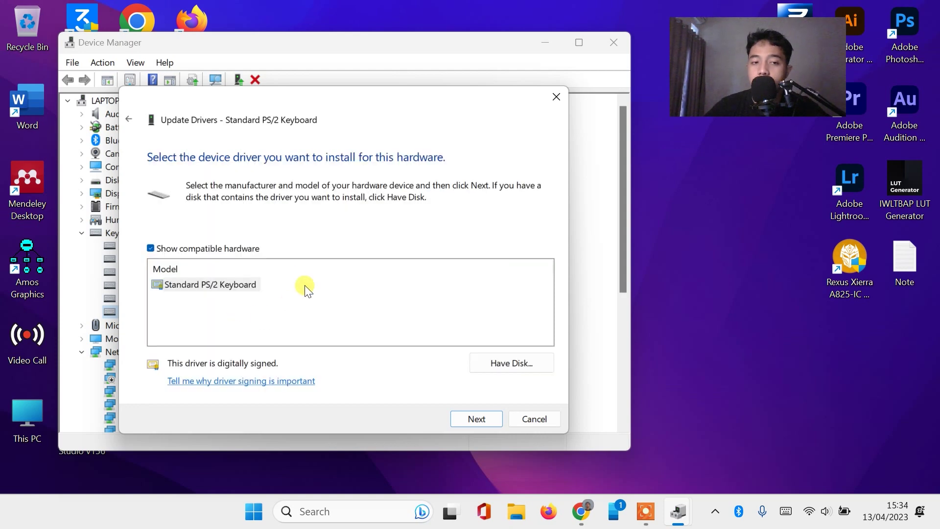
left_click(204, 289)
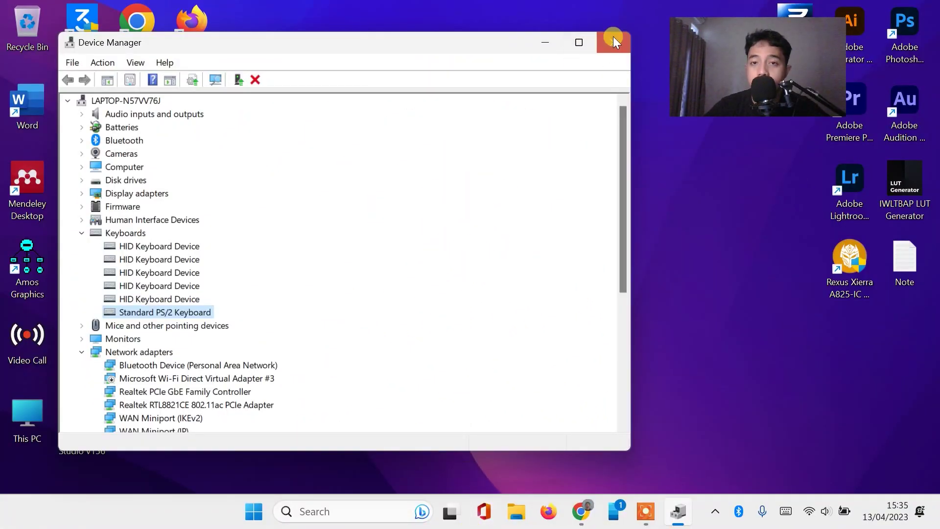
- Close Device Manager after the manual driver update and bring up the power options
left_click(613, 38)
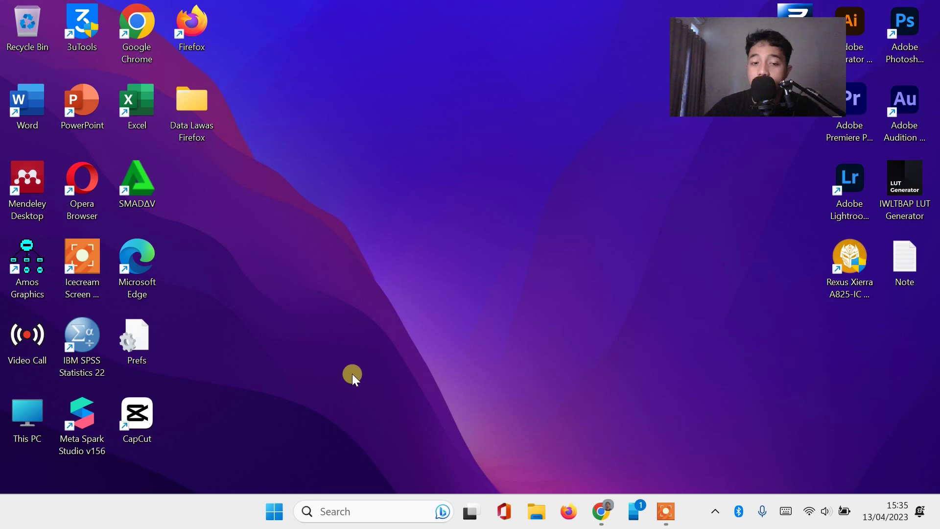
left_click(279, 512)
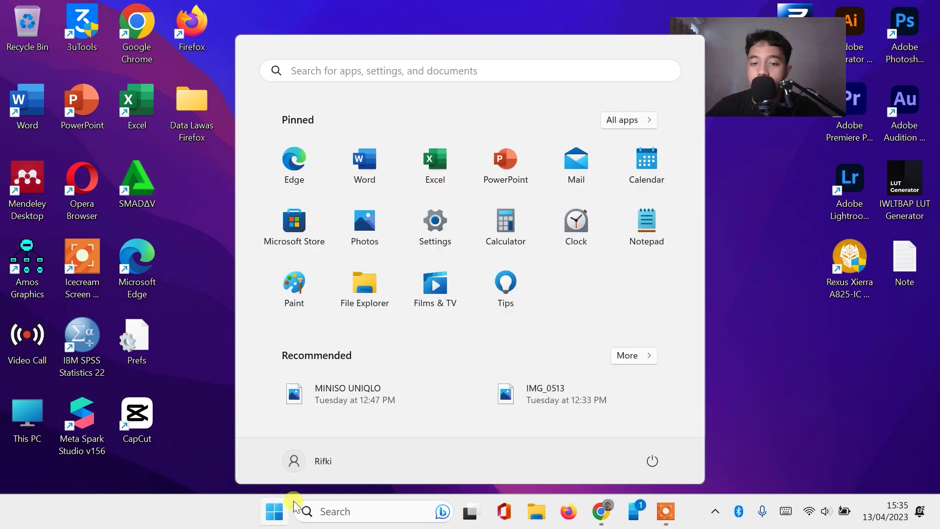
left_click(658, 464)
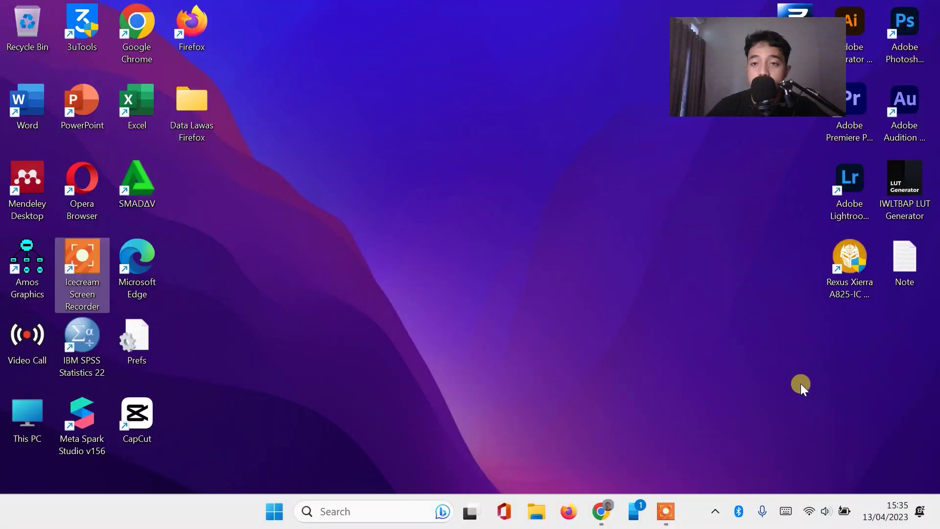
- Test the keyboard by entering "wqewd" in the Windows search, then dismiss the search and return to the desktop
left_click(328, 513)
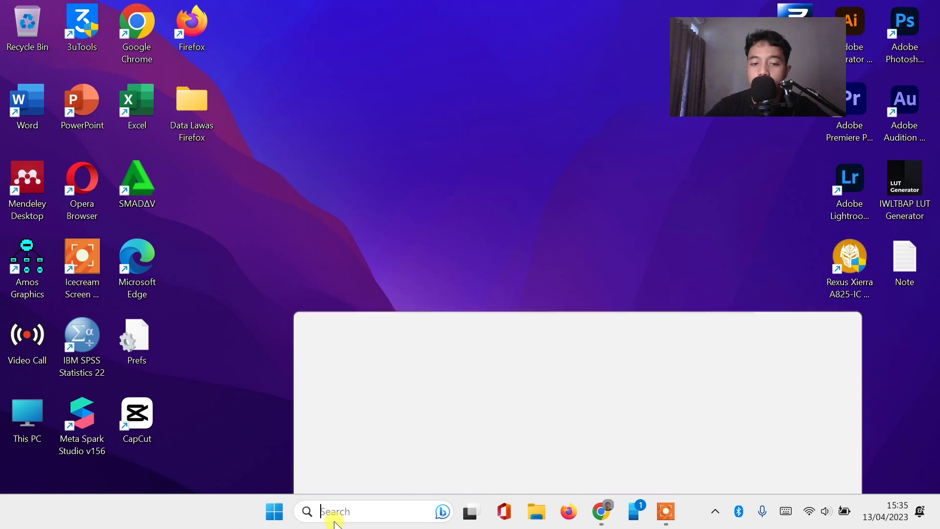
type("wq")
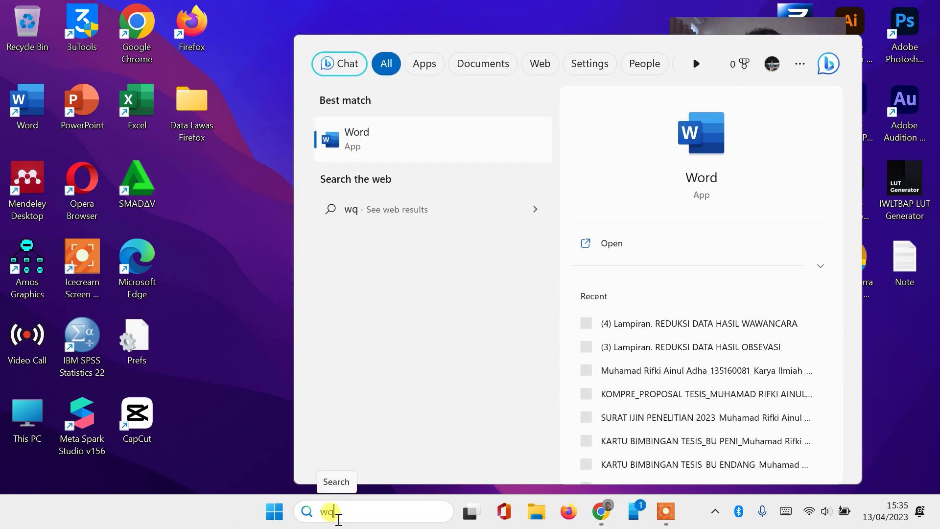
type("ewd")
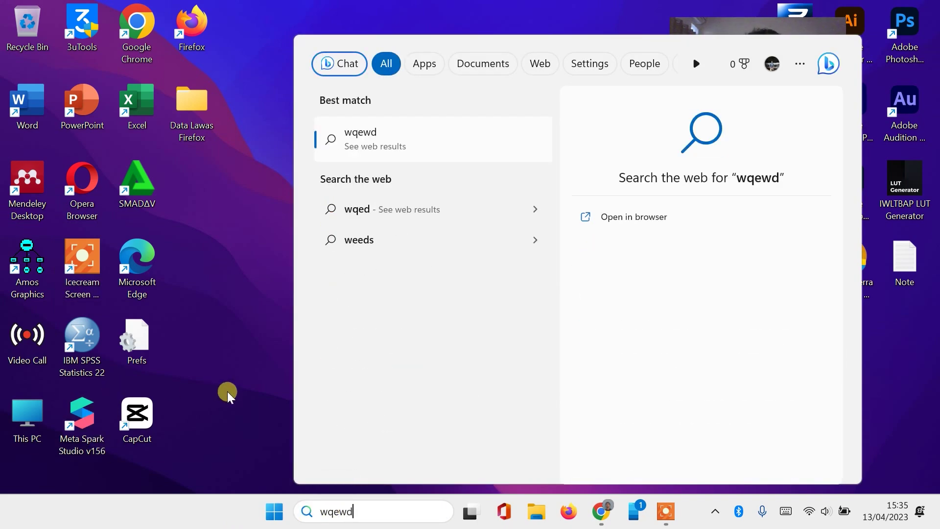
left_click(227, 392)
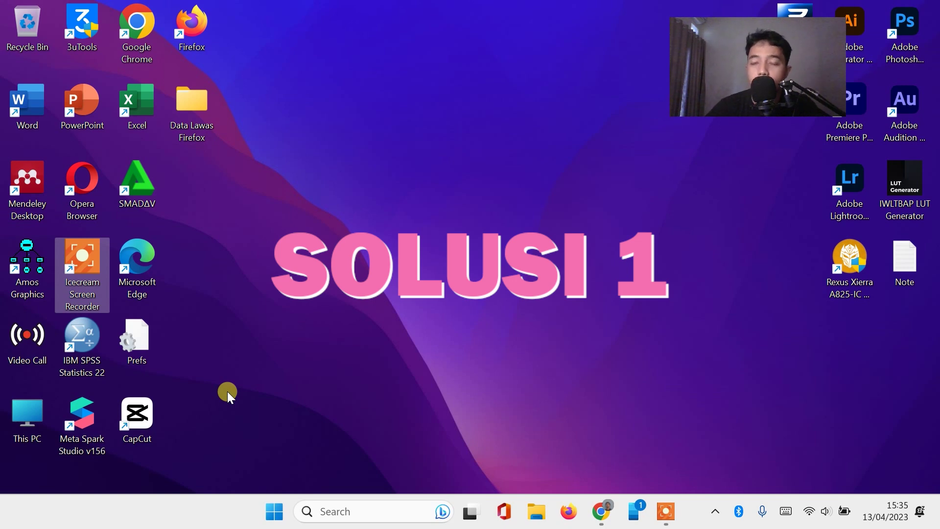
left_click(227, 391)
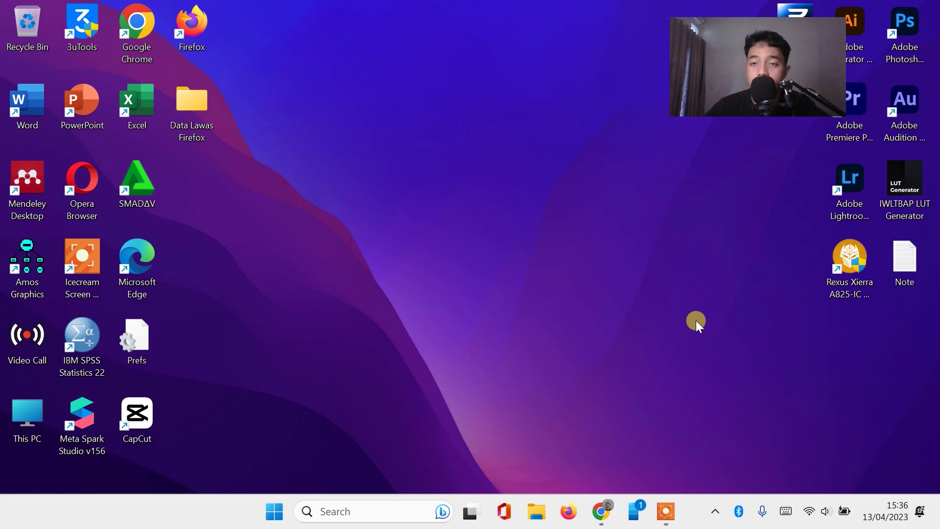
- Switch to Chrome and open the nesabamedia.com KeyTweak page from the "keytweak download" search results
left_click(601, 511)
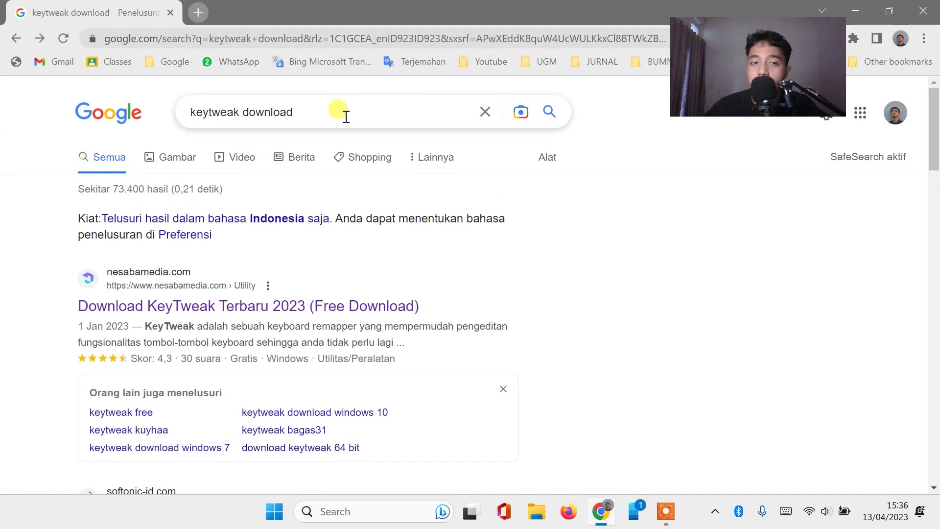
left_click(346, 117)
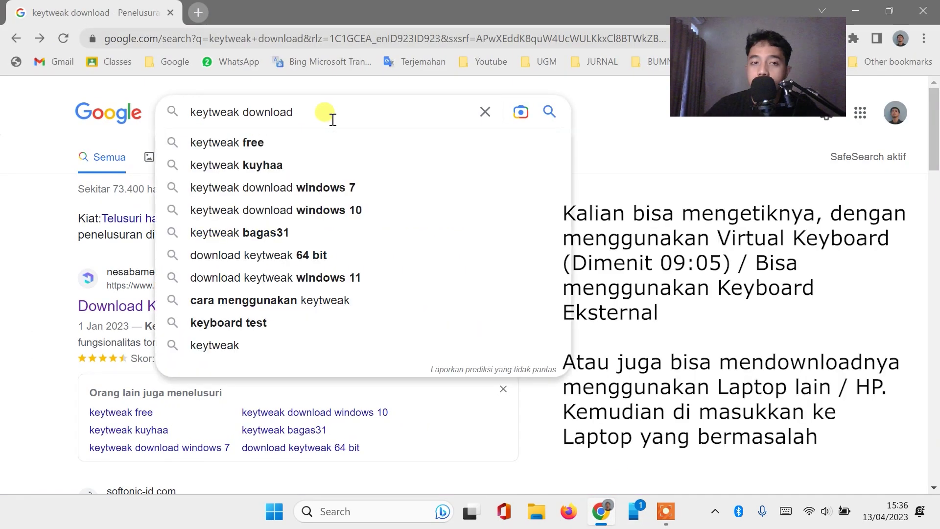
left_click(3, 184)
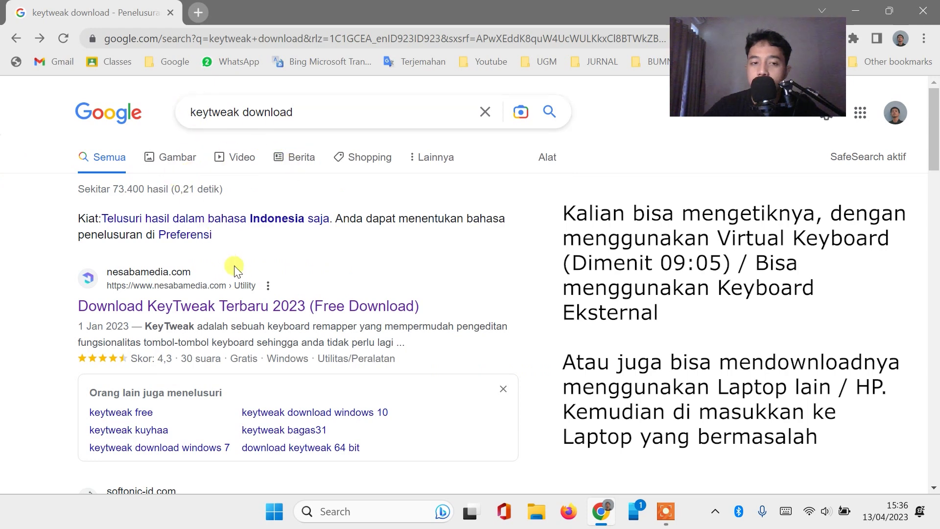
left_click(139, 308)
- Start the KeyTweak download from the nesabamedia.com article and let the download page deliver the installer
scroll(474, 277, "down", 8)
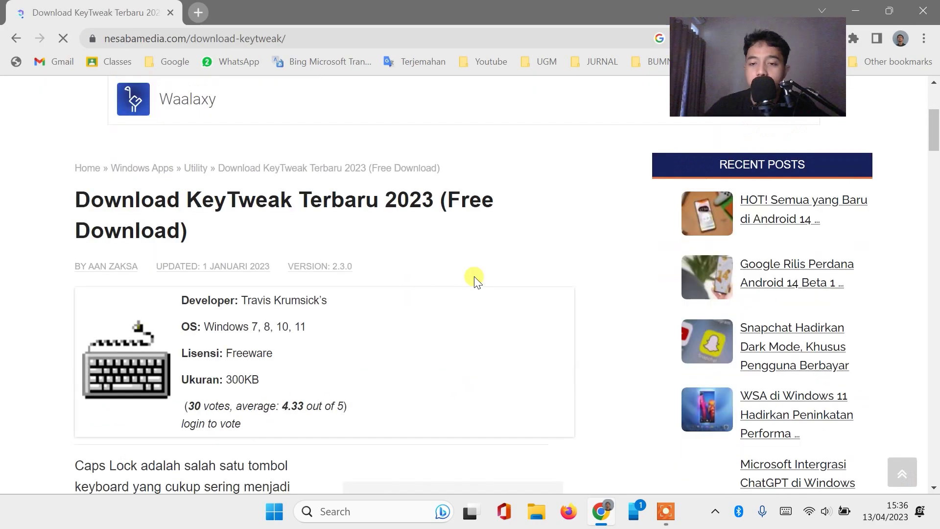
scroll(473, 286, "down", 10)
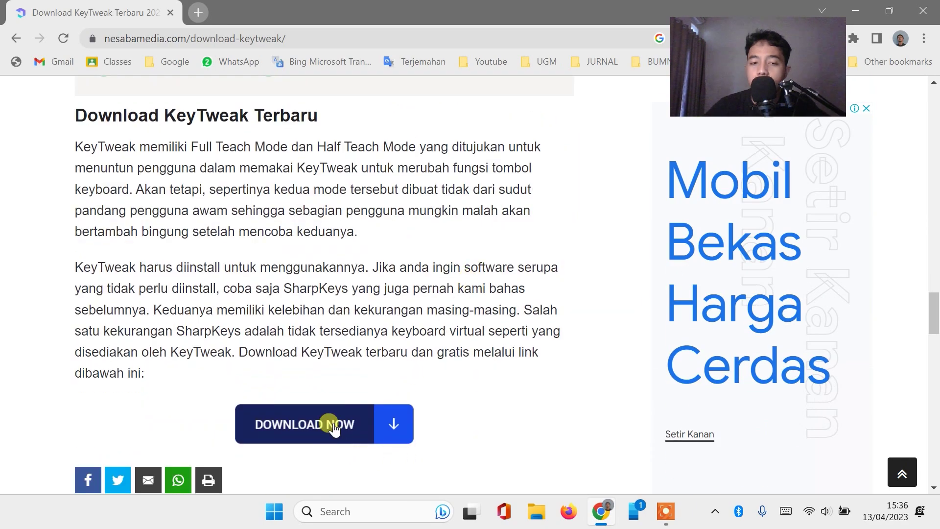
left_click(335, 427)
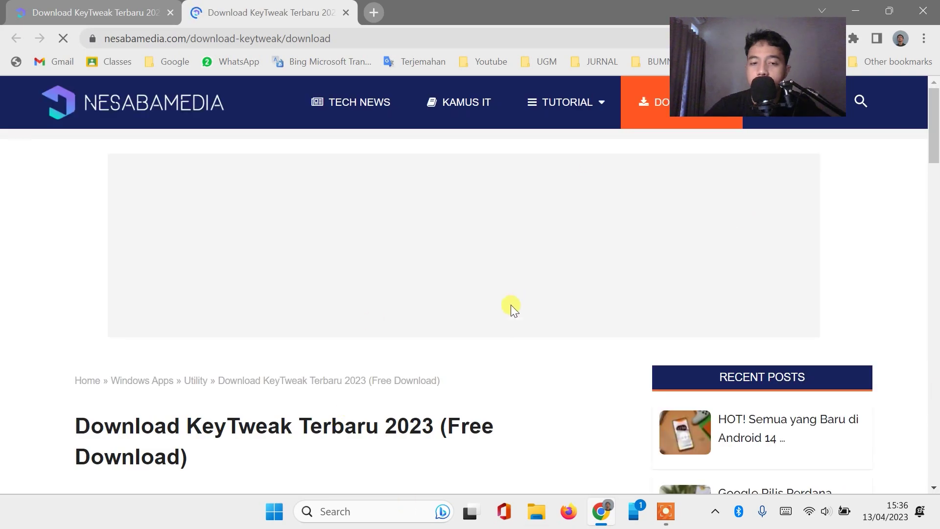
scroll(512, 309, "down", 1)
scroll(488, 357, "down", 3)
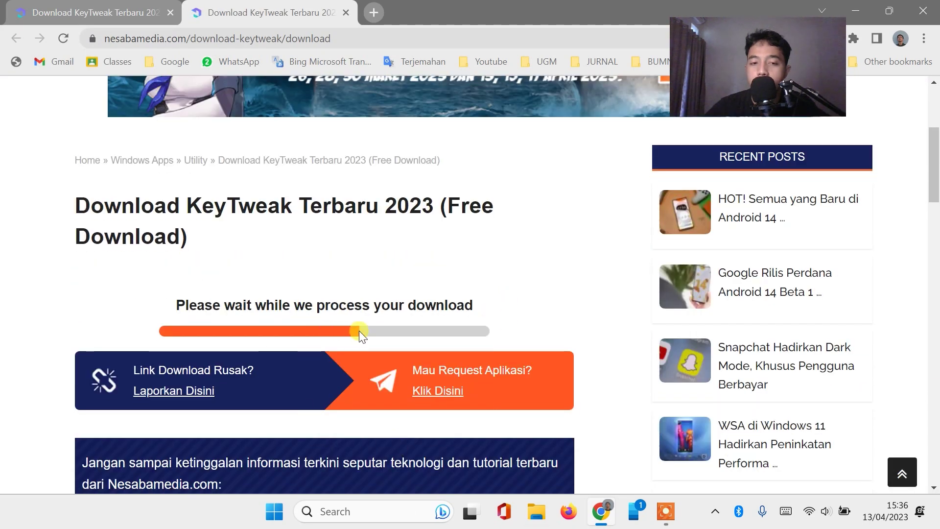
mouse_move(593, 522)
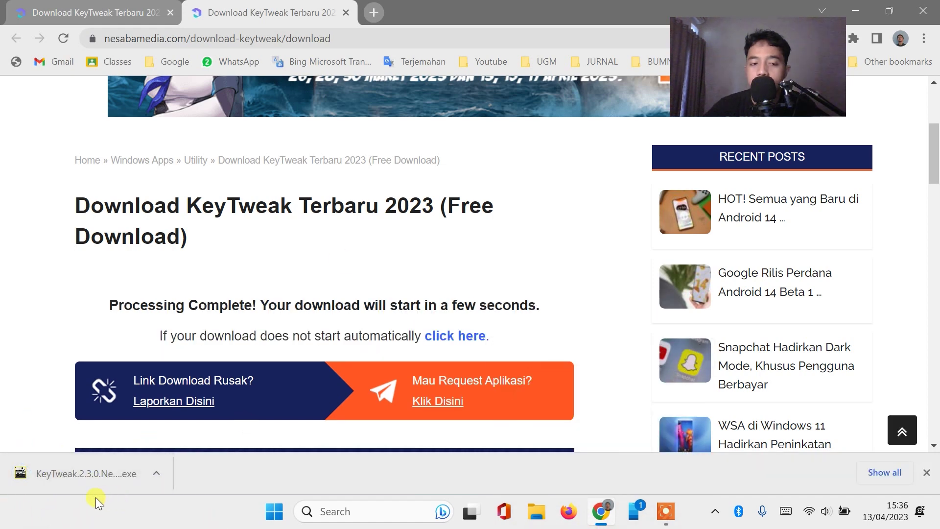
- Install KeyTweak 2.3.0 into C:\Program Files (x86)\KeyTweak\ from the downloaded installer, then close the installer and the browser
left_click(79, 481)
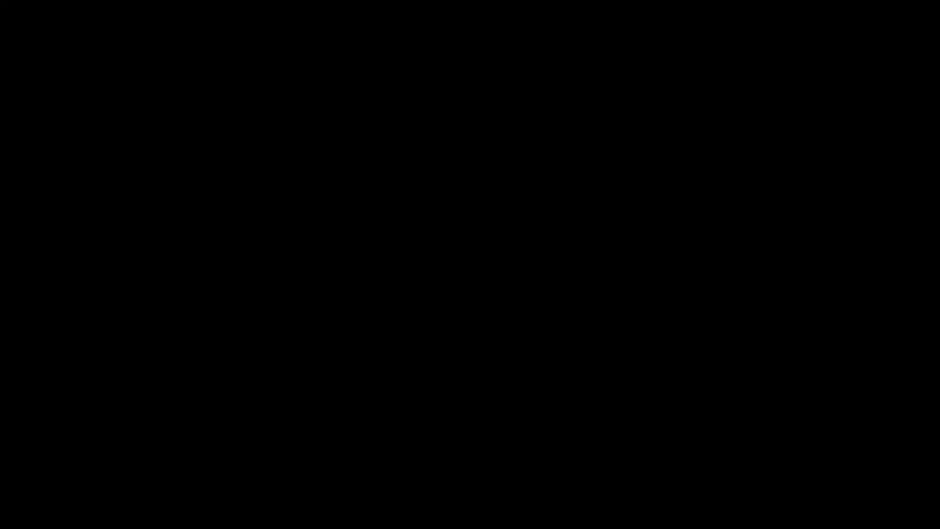
left_click(419, 382)
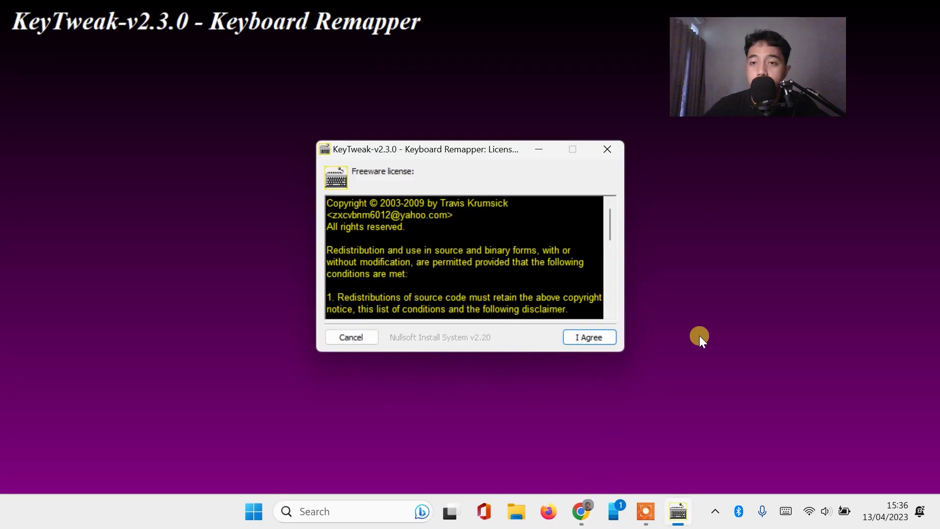
left_click(602, 342)
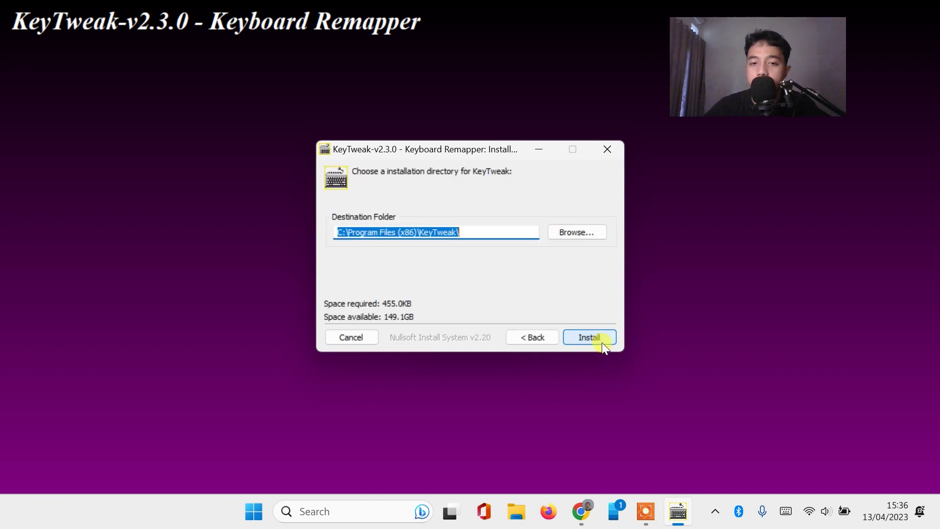
left_click(601, 334)
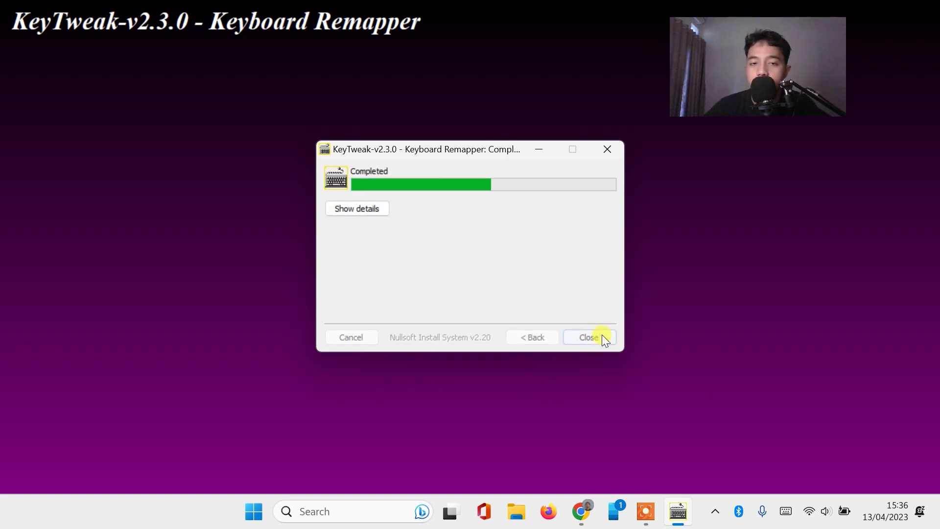
mouse_move(581, 512)
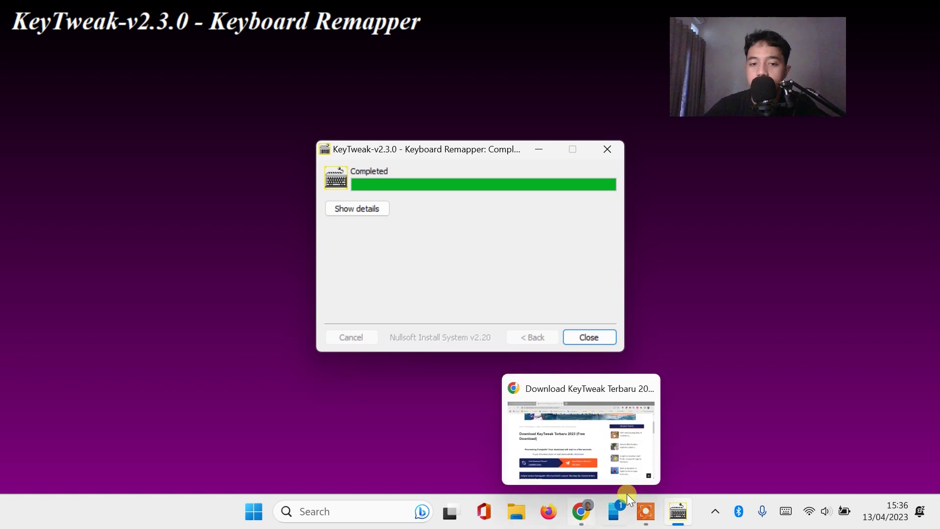
left_click(606, 336)
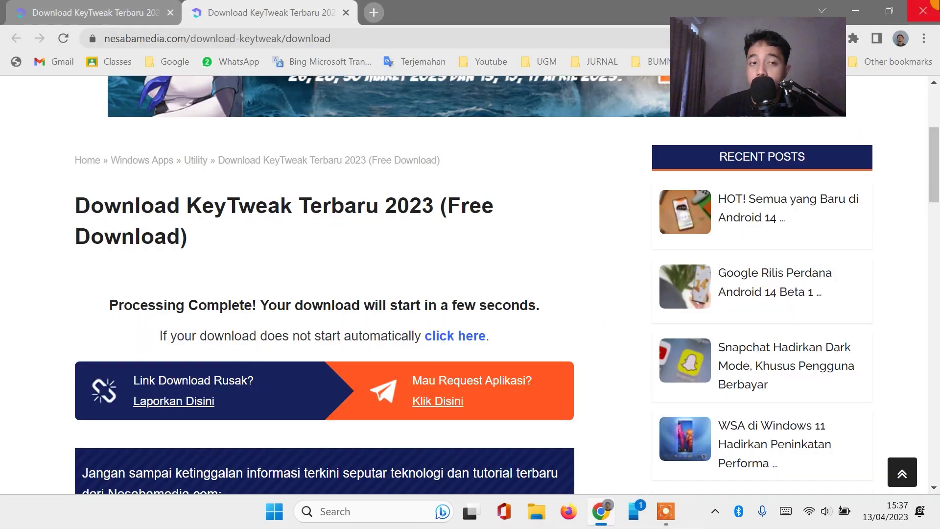
key("super+d")
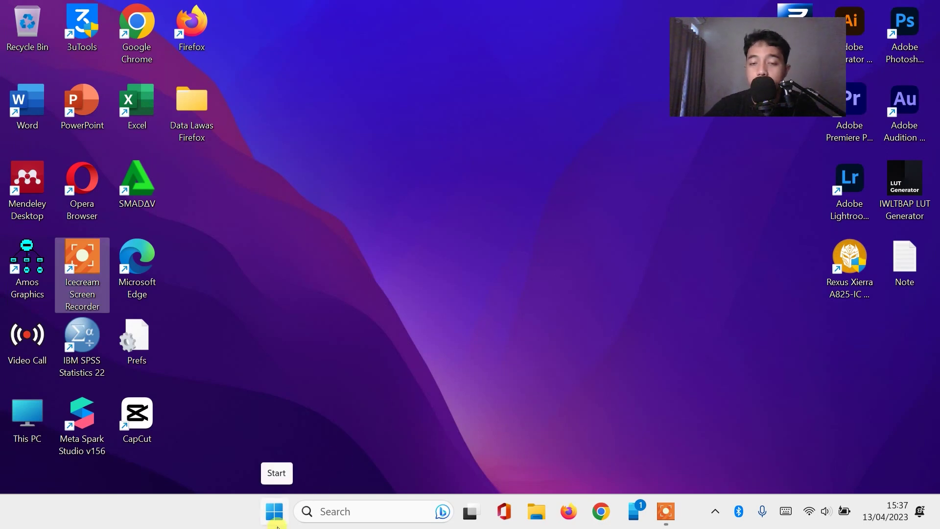
- Launch KeyTweak from its folder in the list of all installed apps, allowing it to run, and reposition its window
left_click(274, 512)
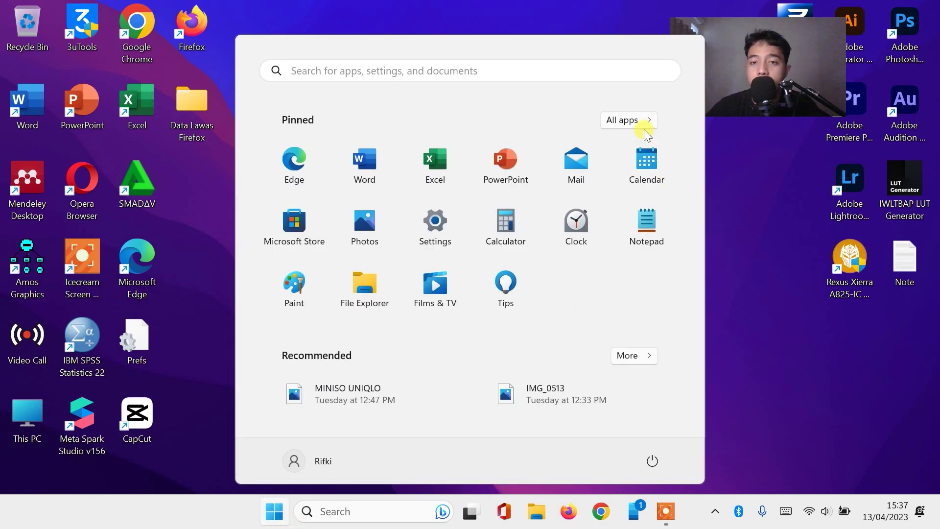
left_click(644, 121)
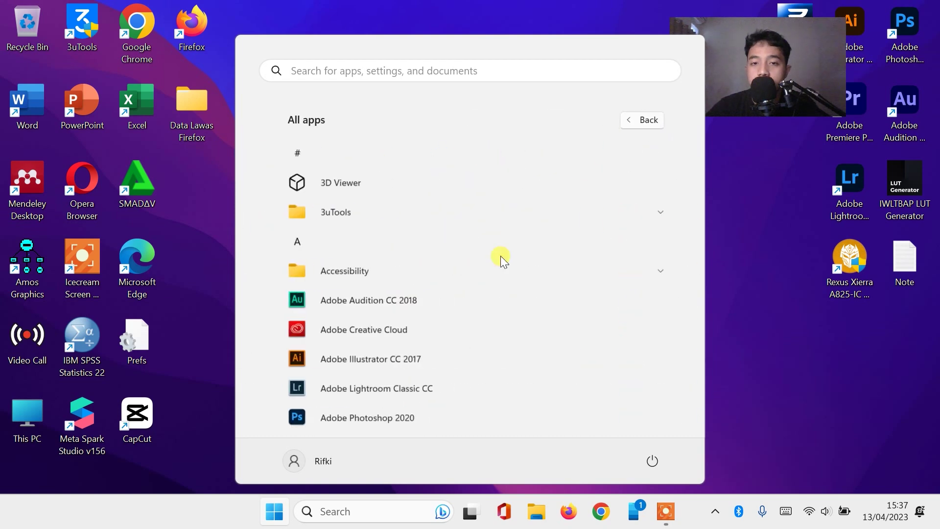
scroll(462, 302, "down", 3)
scroll(462, 302, "down", 15)
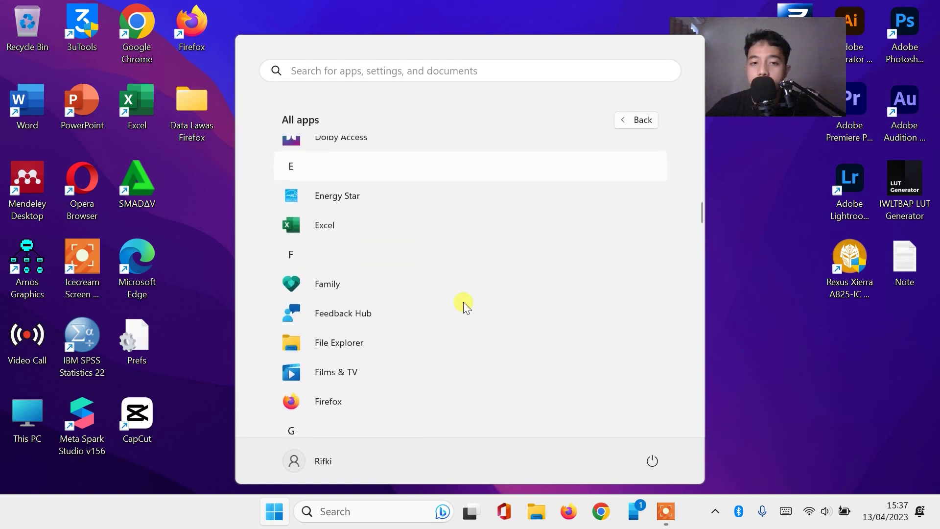
scroll(464, 302, "down", 5)
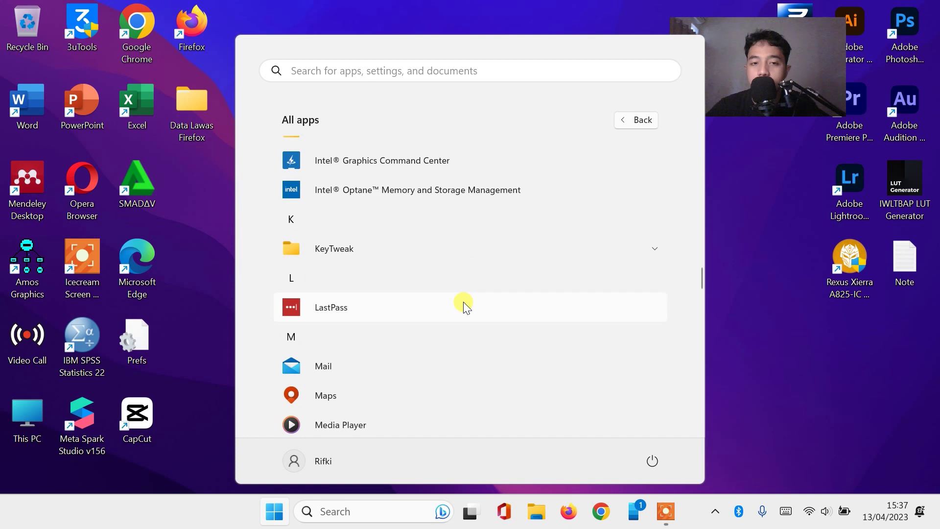
left_click(364, 255)
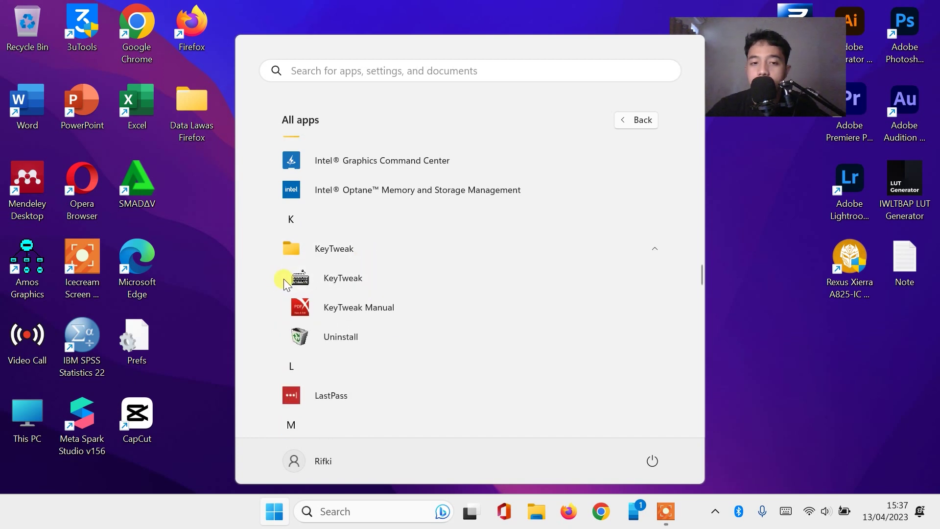
left_click(313, 279)
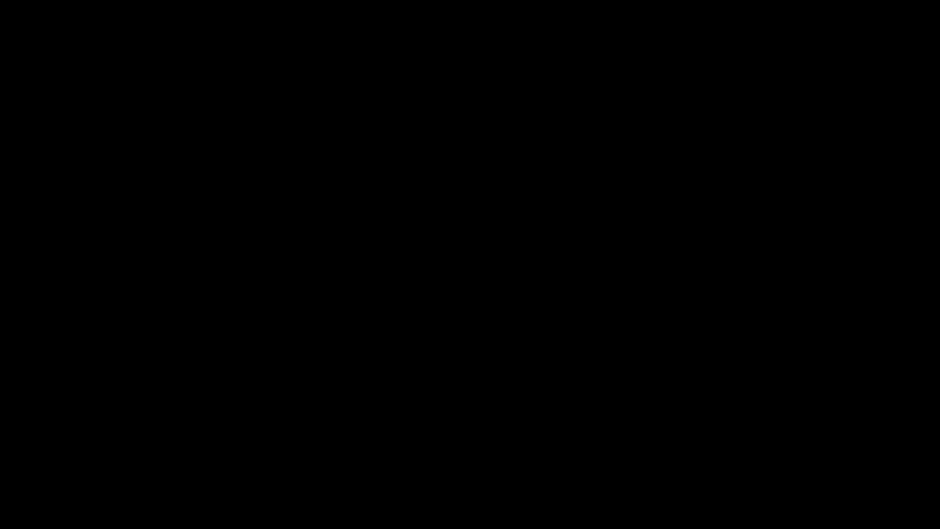
left_click(436, 388)
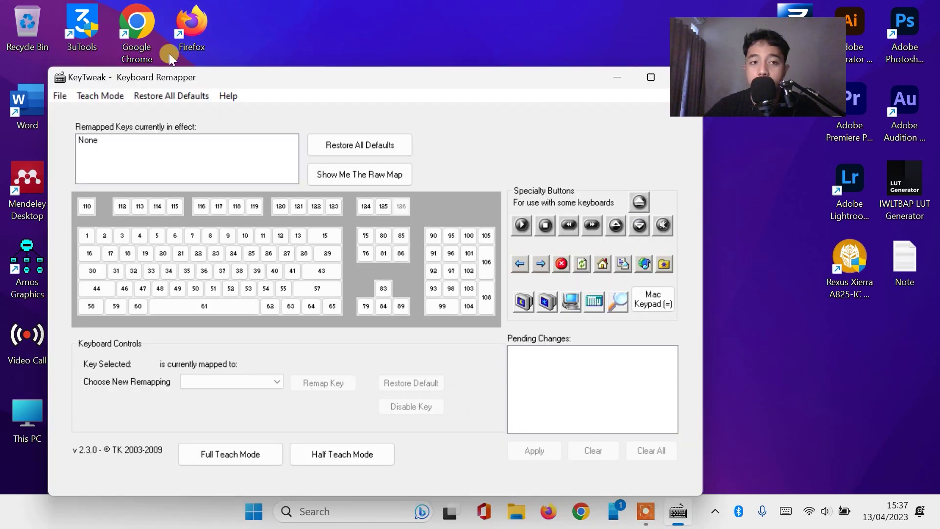
left_click_drag(335, 76, 366, 102)
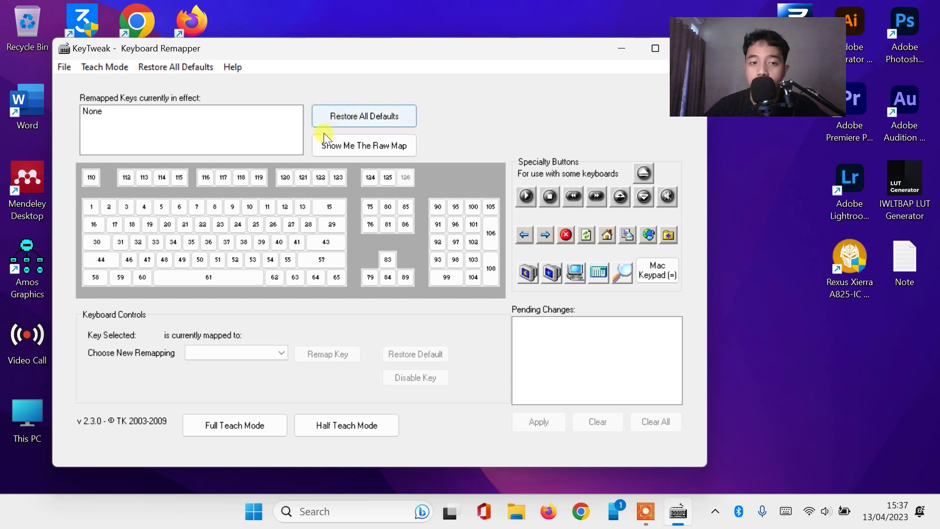
- Remap key 31 (A) to Right Shift in KeyTweak and apply the pending change
left_click(121, 243)
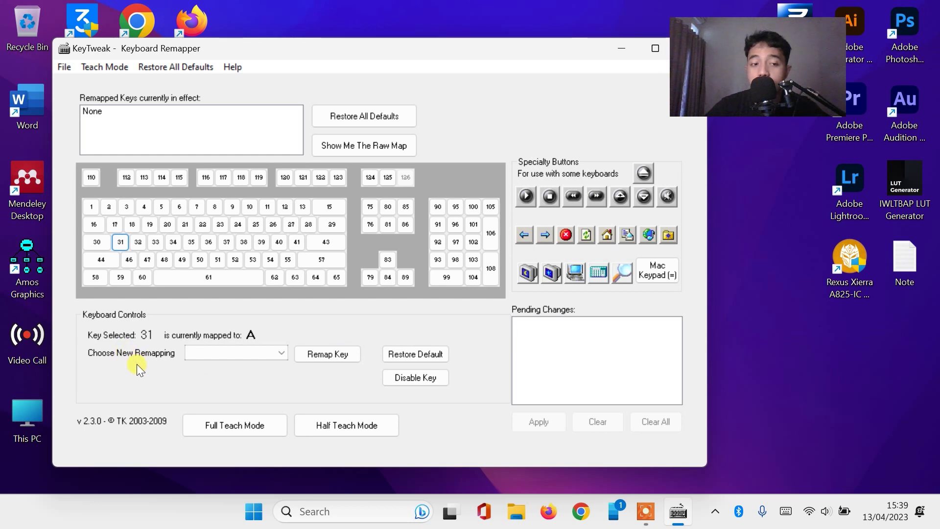
left_click(197, 353)
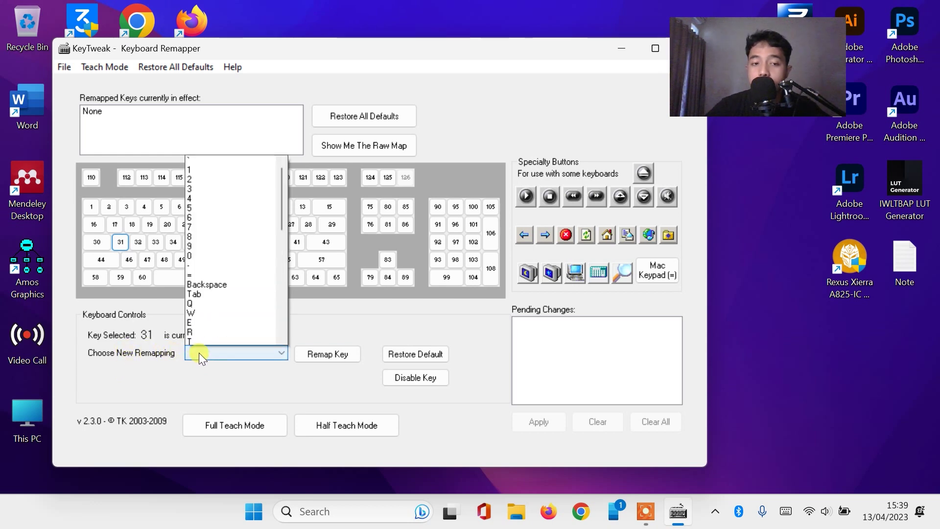
scroll(198, 211, "down", 11)
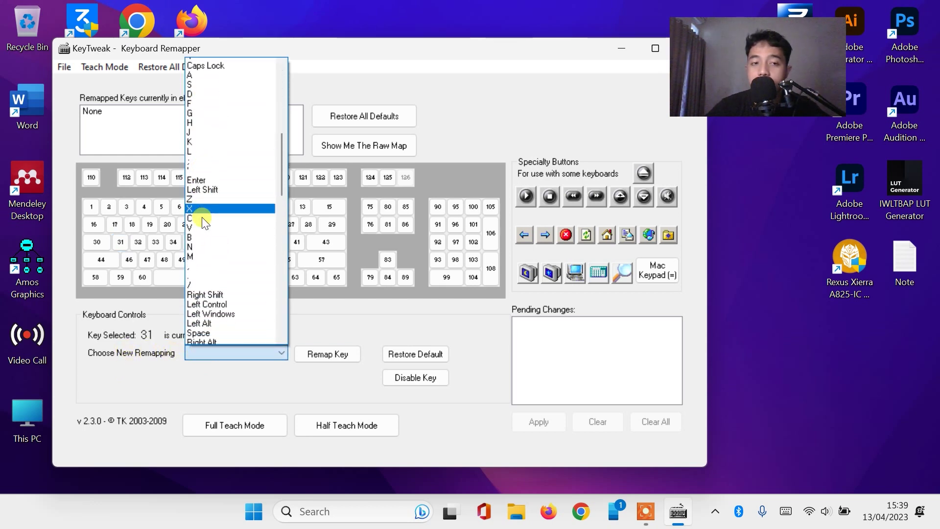
scroll(203, 220, "down", 1)
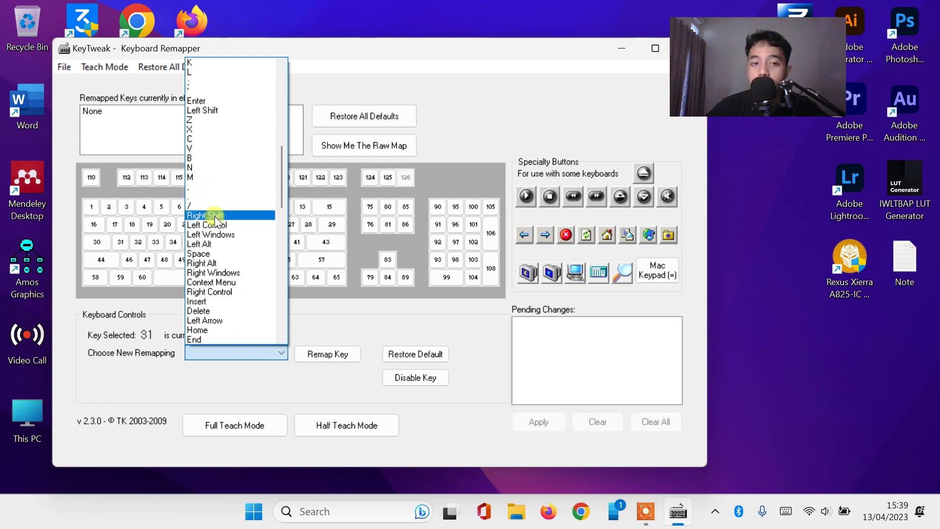
left_click(239, 216)
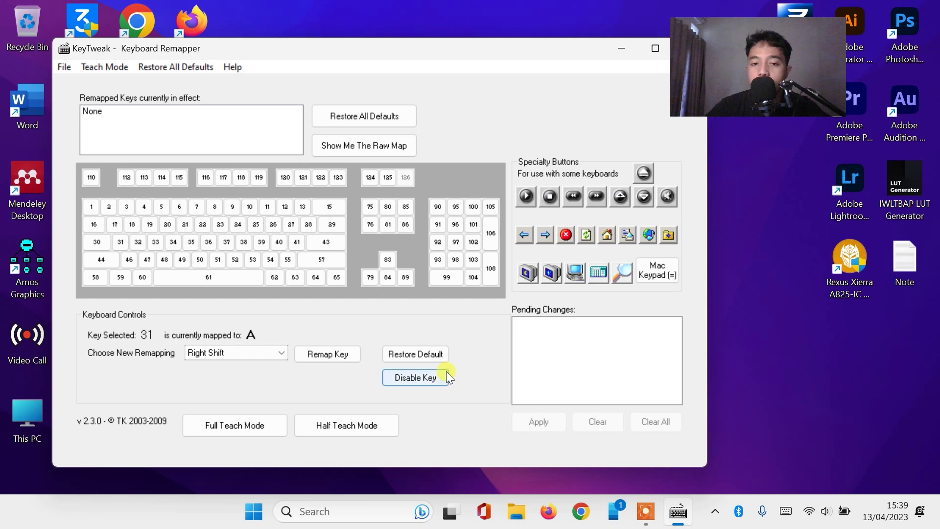
left_click(328, 352)
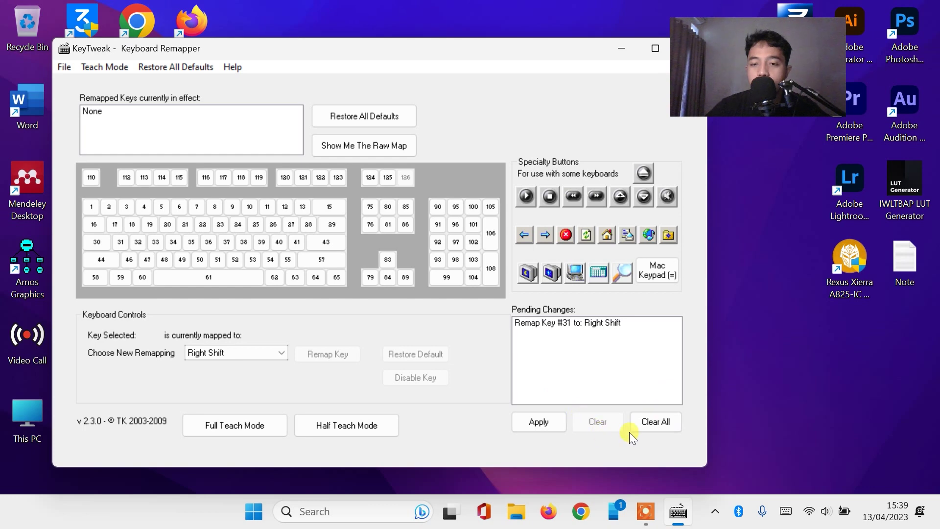
left_click(553, 424)
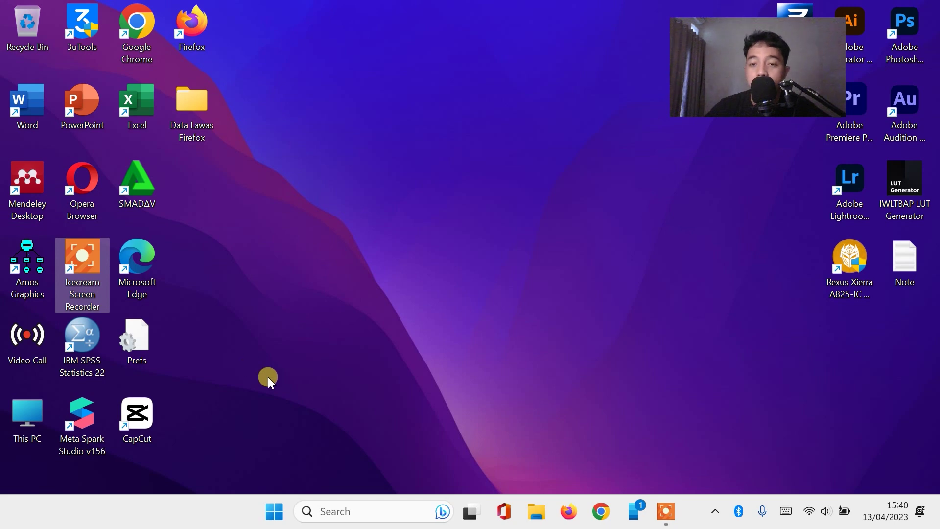
- Test the remapped A key by entering "a" in the Windows search
left_click(366, 514)
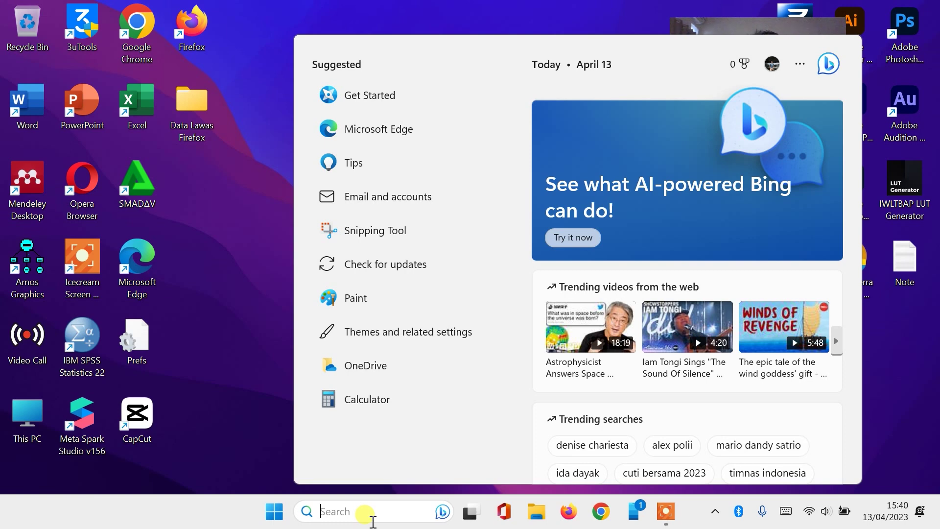
type("a")
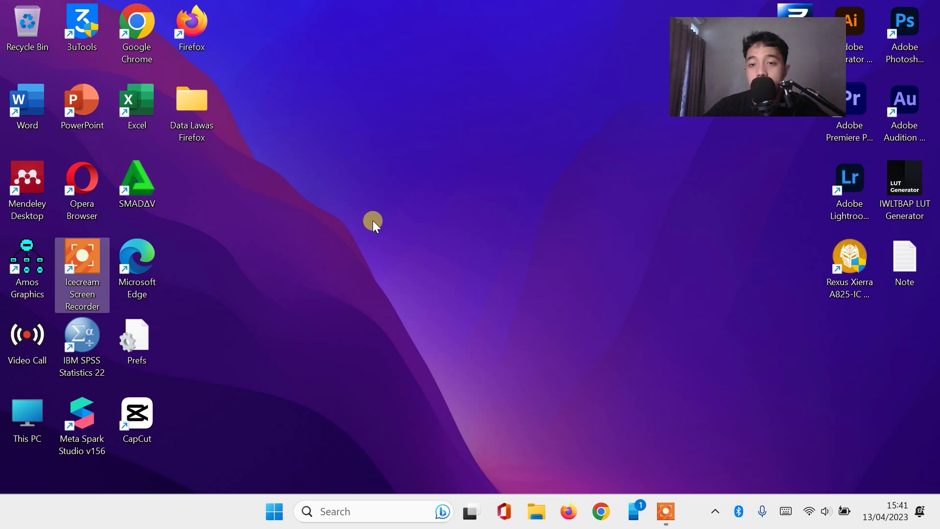
- Open Settings through the desktop's personalization options and go to the Windows Update page
right_click(376, 224)
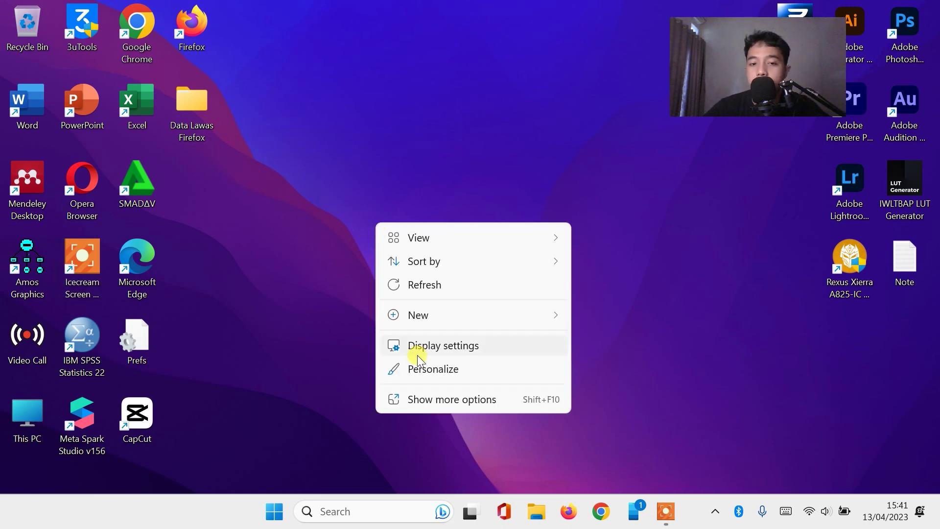
left_click(422, 369)
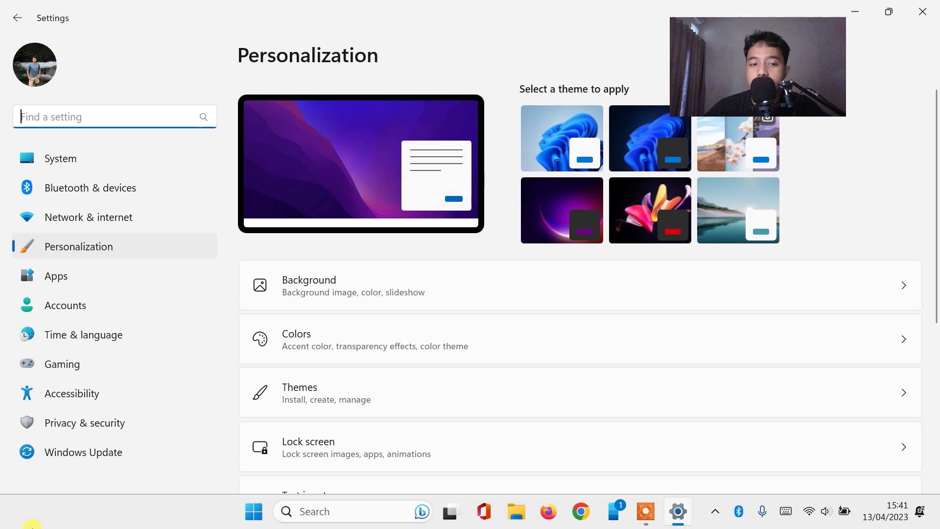
left_click(115, 452)
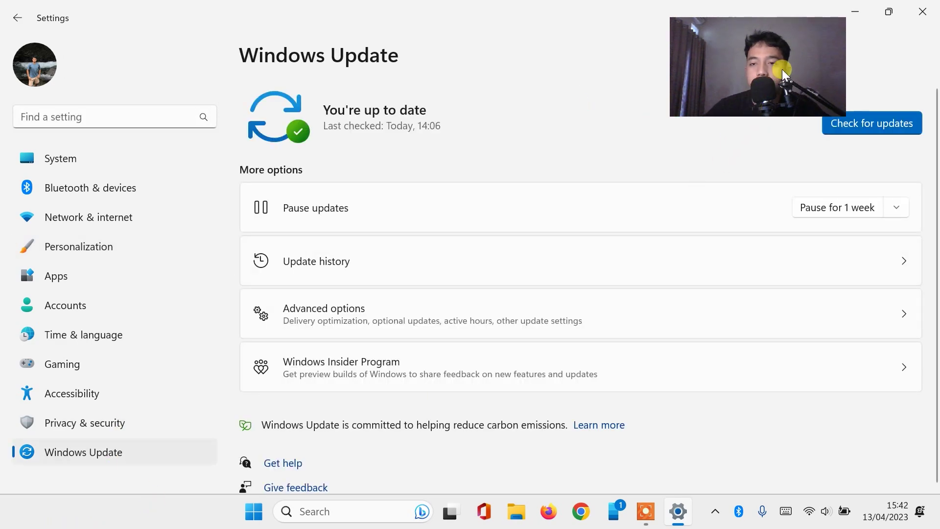
- Check for new Windows updates
left_click(895, 119)
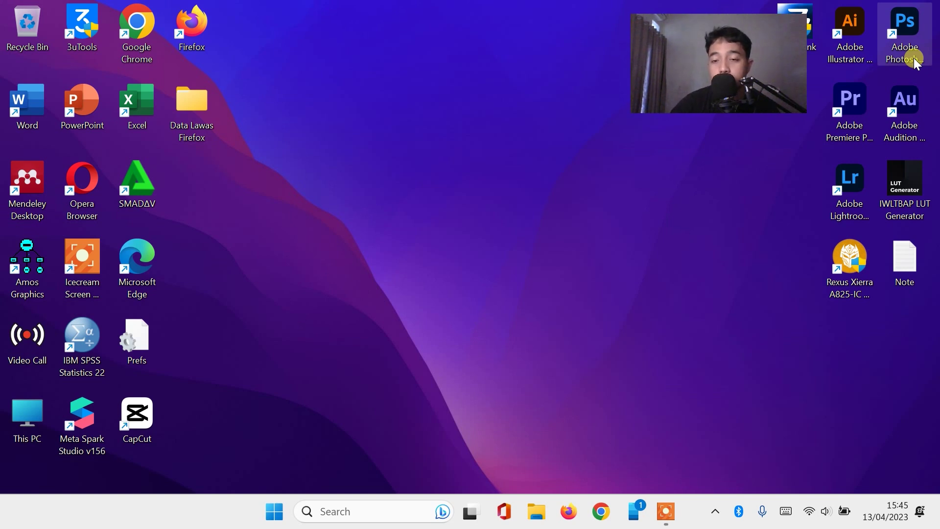
- Set the touch keyboard icon to Always in the taskbar personalization settings, and close Settings
right_click(181, 507)
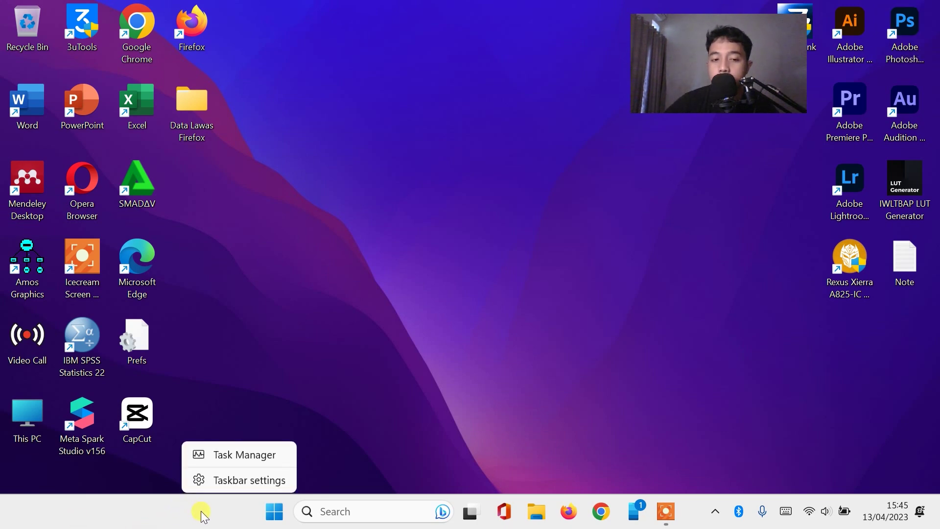
left_click(267, 483)
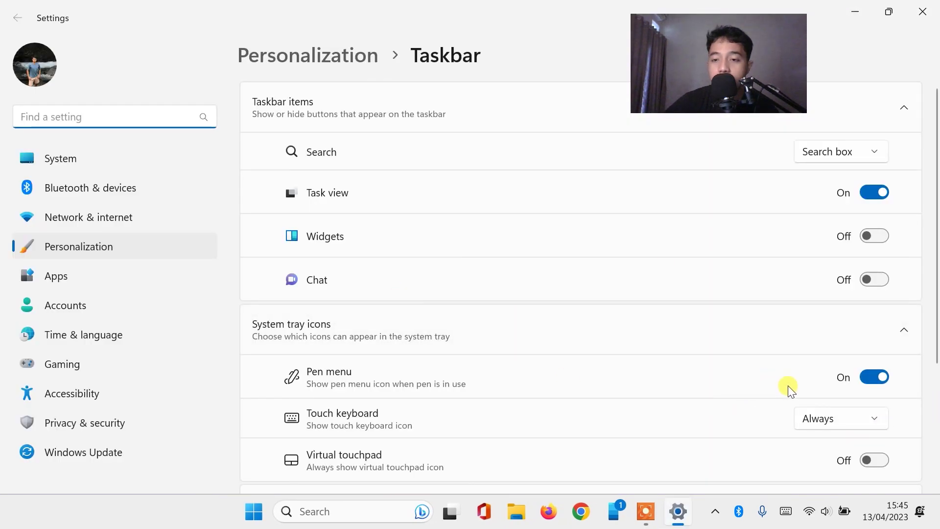
scroll(790, 436, "down", 1)
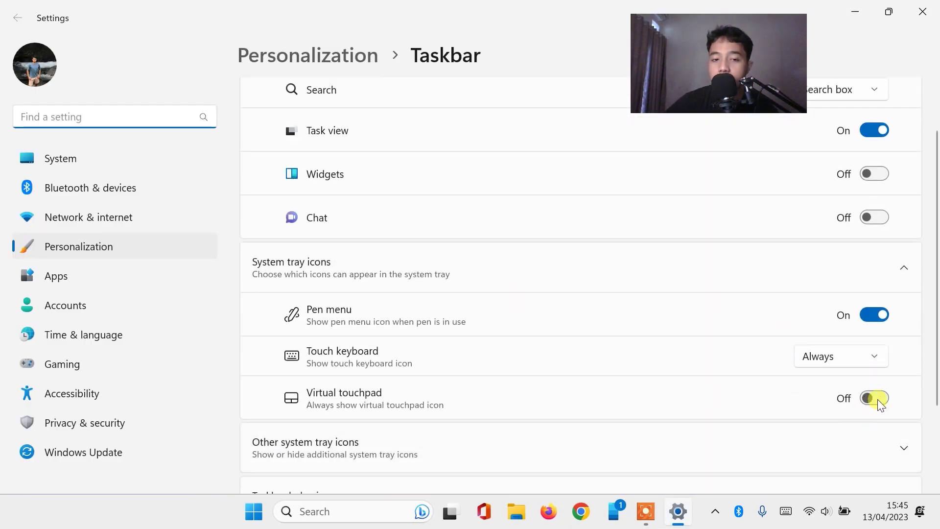
left_click(854, 361)
left_click(860, 360)
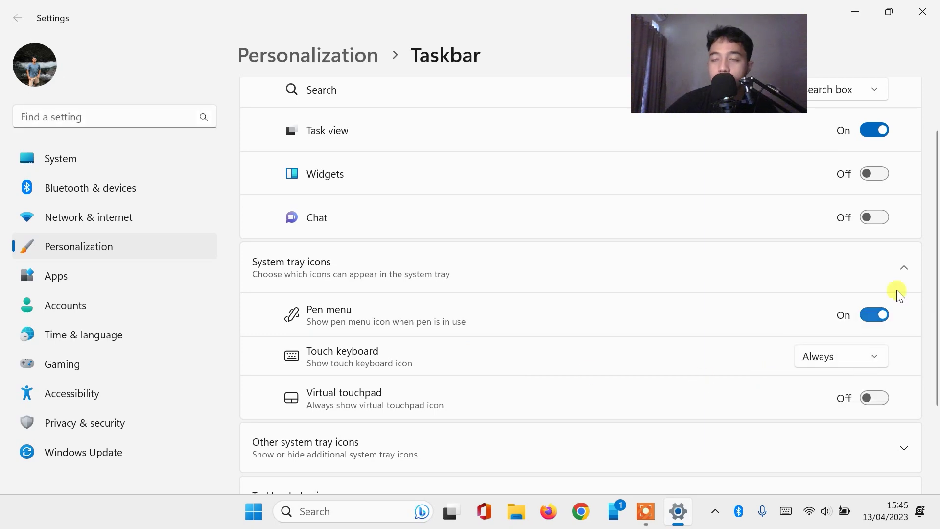
left_click(923, 11)
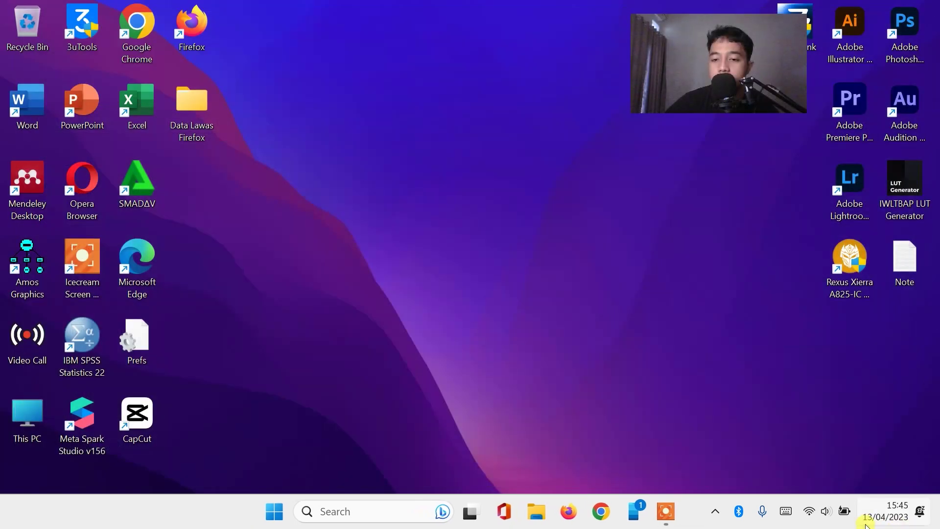
- Bring up the on-screen touch keyboard to try it out, and close it again
left_click(795, 512)
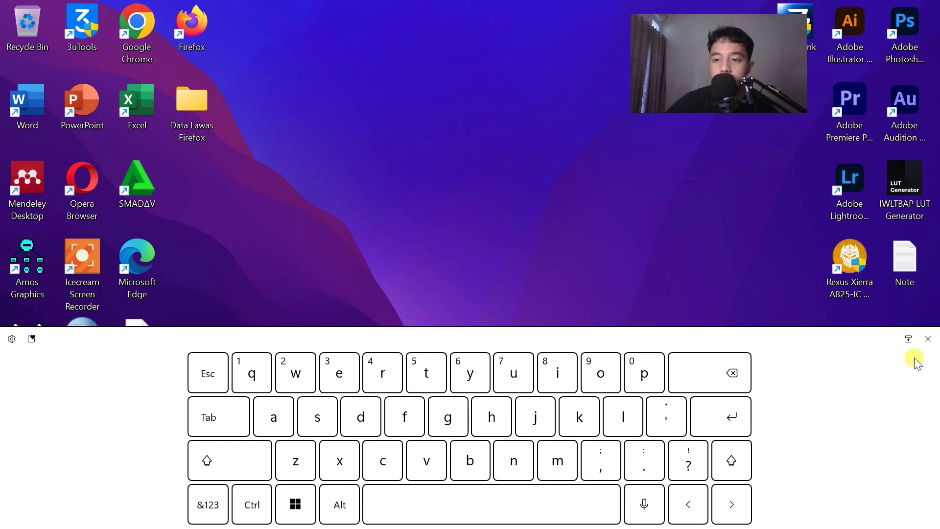
left_click(928, 339)
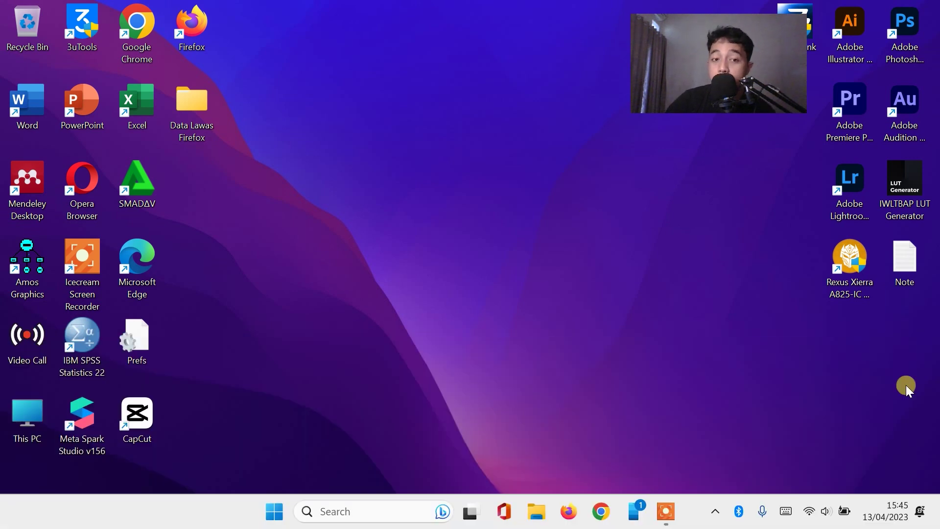